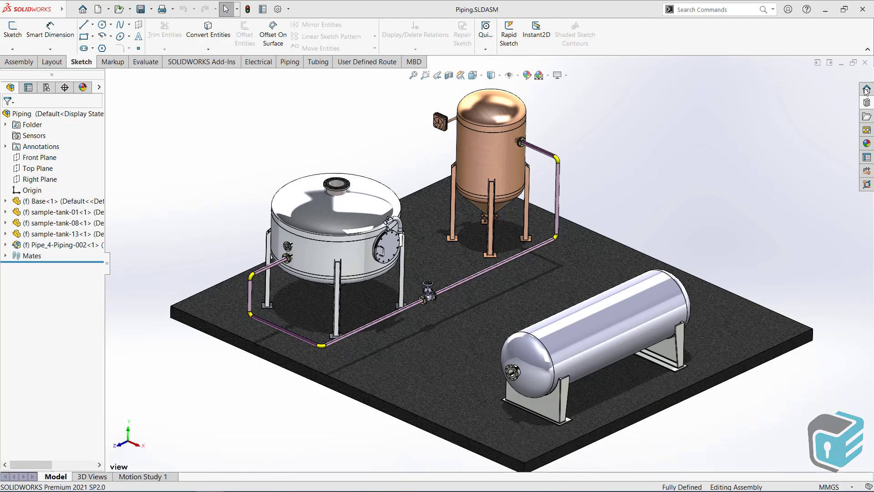
Browse the Design Library to routing > piping > flanges and pin the pane open.
{"action": "left_click", "coordinate": [867, 102]}
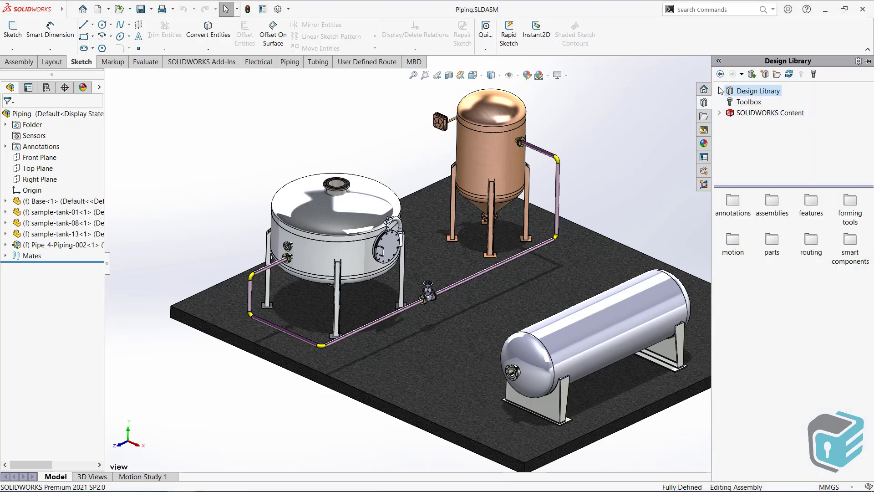
{"action": "left_click", "coordinate": [720, 90]}
{"action": "left_click", "coordinate": [730, 167]}
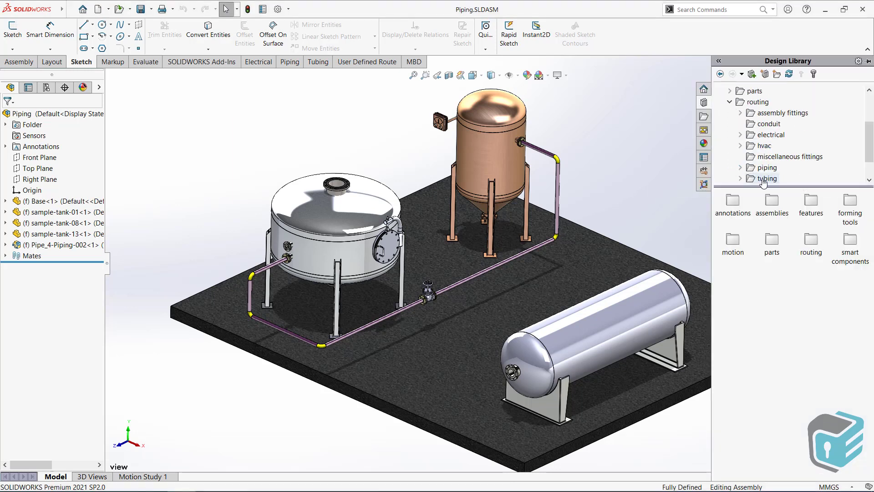
{"action": "left_click", "coordinate": [766, 170]}
{"action": "double_click", "coordinate": [733, 248]}
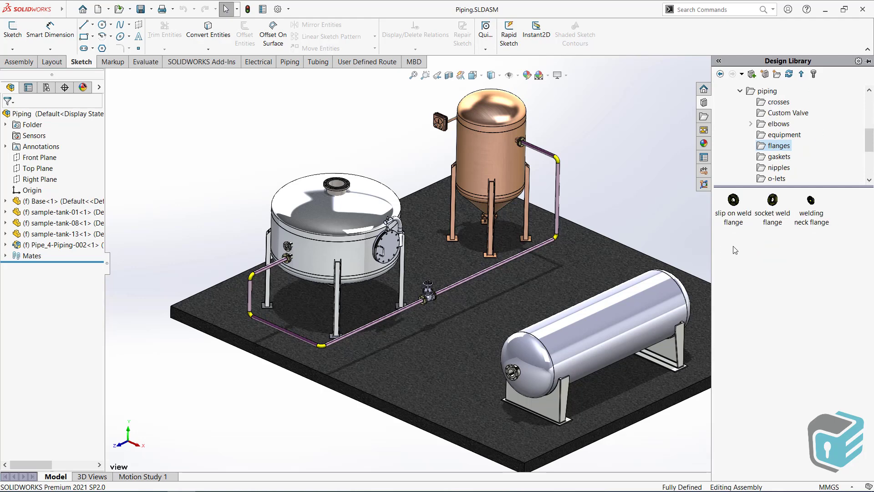
{"action": "left_click", "coordinate": [869, 63]}
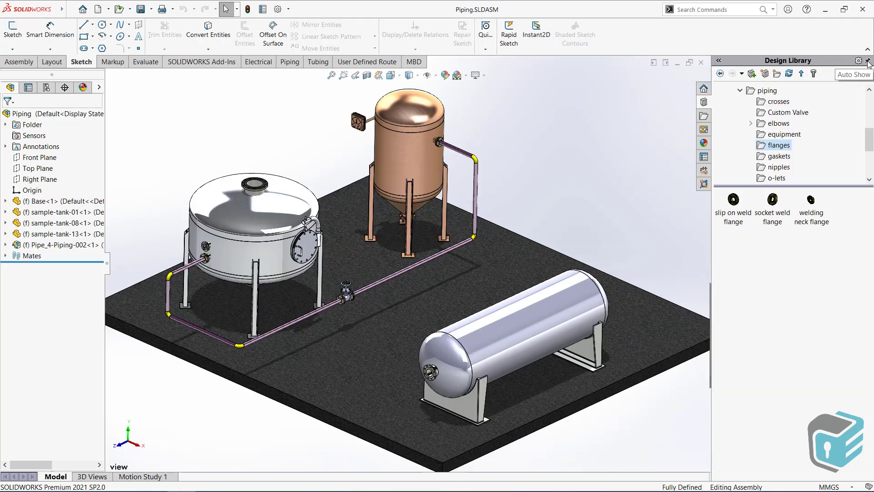
Edit the Pipe_4-Piping-002 route and put a Slip On Flange 150-NPS5 on the horizontal tank's end nozzle.
{"action": "right_click", "coordinate": [48, 245]}
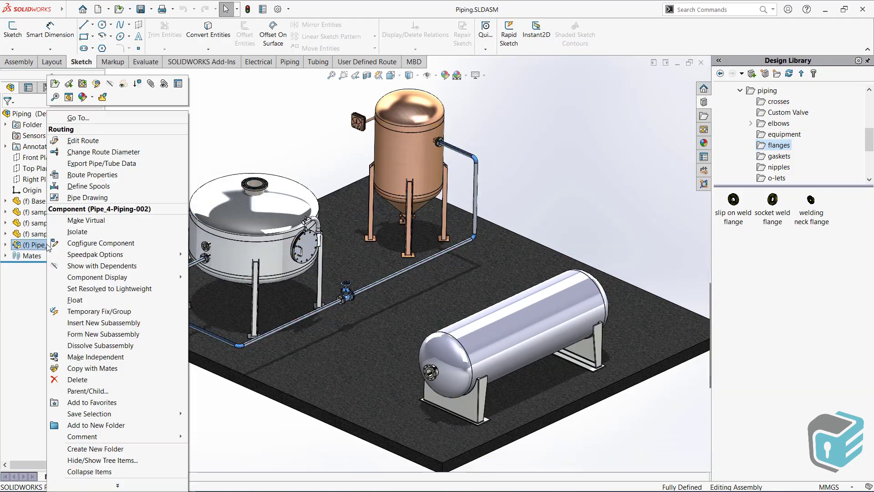
{"action": "left_click", "coordinate": [92, 144]}
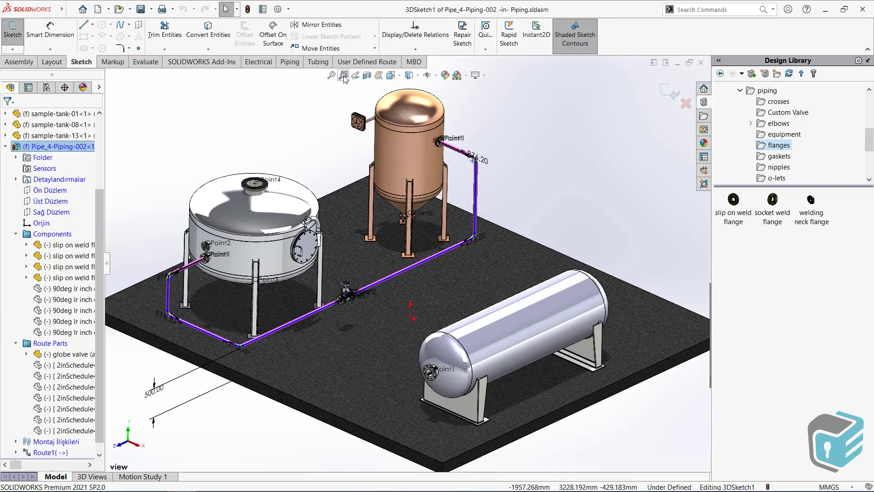
{"action": "left_click_drag", "start_coordinate": [384, 323], "coordinate": [485, 433]}
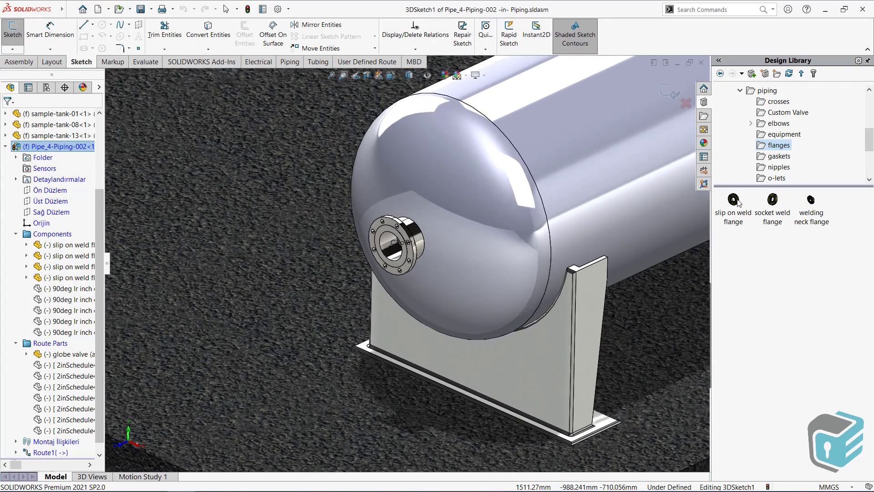
{"action": "left_click_drag", "start_coordinate": [736, 202], "coordinate": [412, 268]}
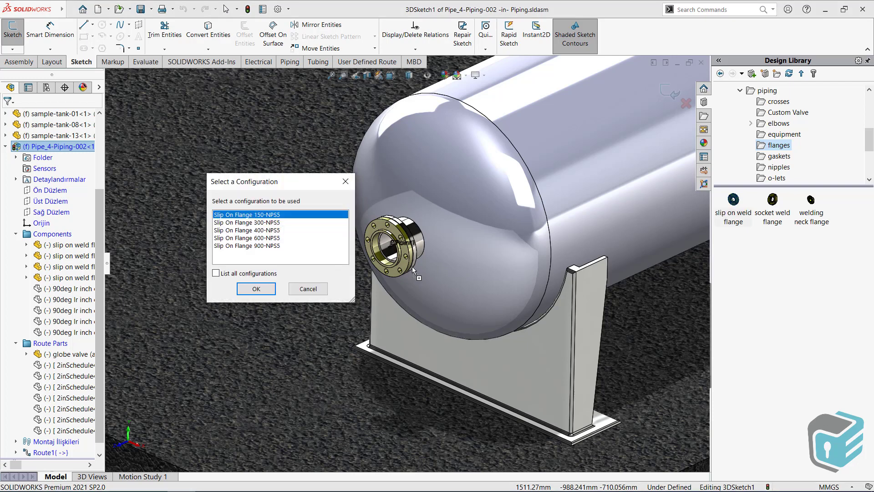
{"action": "left_click", "coordinate": [266, 289]}
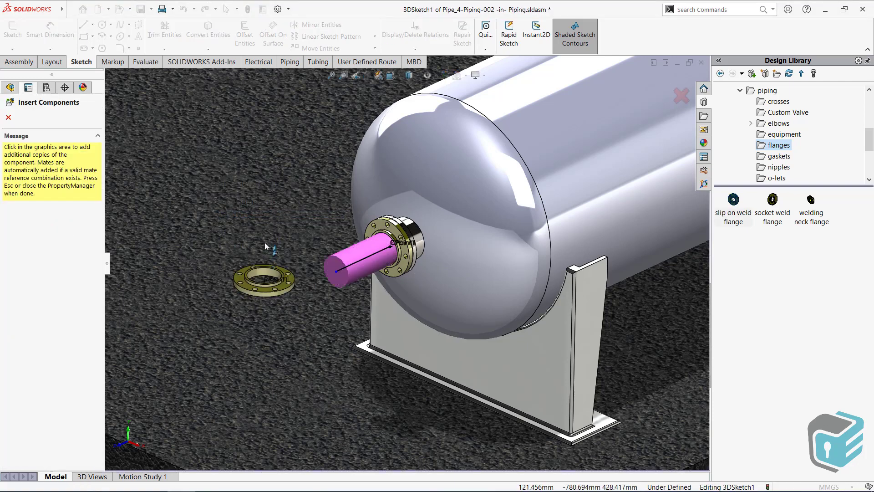
From saved view 2, add a second slip-on flange to the round tank's bottom nozzle.
{"action": "key", "text": "space"}
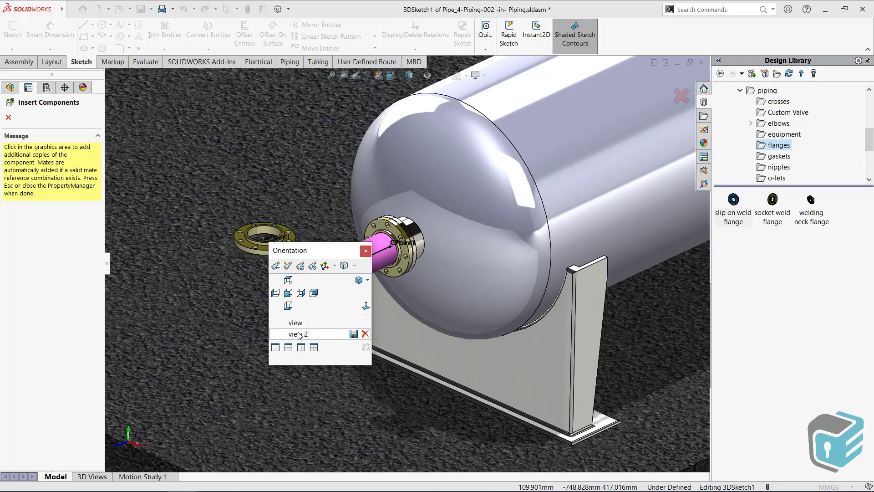
{"action": "left_click", "coordinate": [298, 334]}
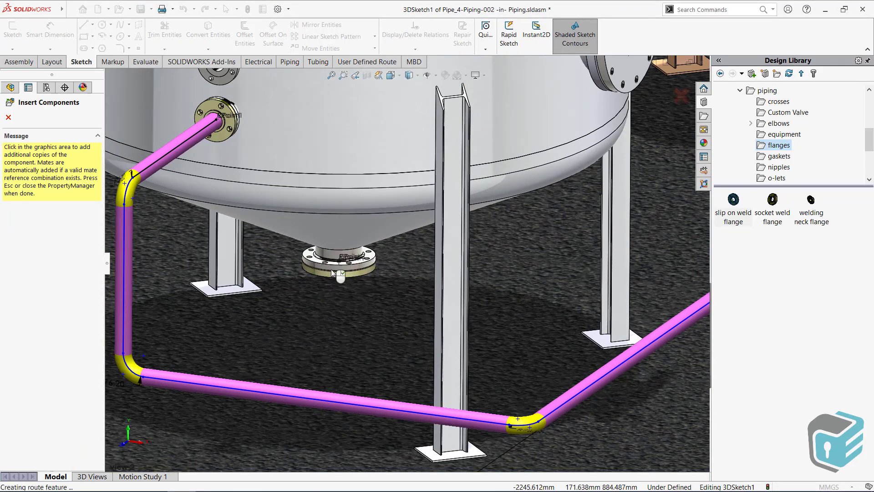
{"action": "left_click", "coordinate": [331, 269]}
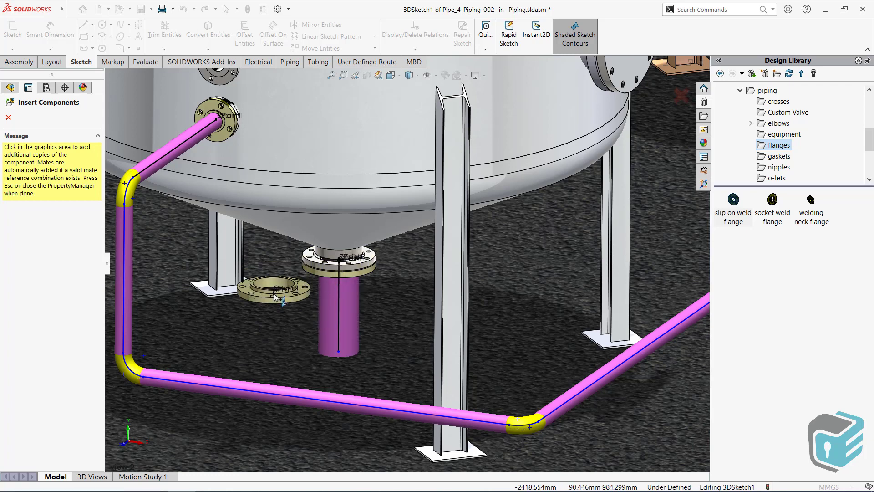
{"action": "left_click", "coordinate": [8, 117]}
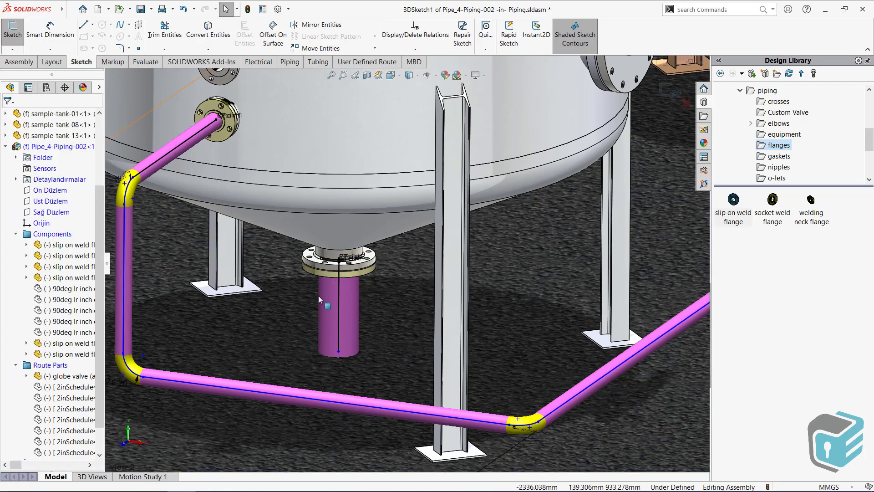
Auto-route a pipe from the bottom pipe end to the horizontal tank's nozzle using Solution 5-Z,X,Y.
{"action": "right_click", "coordinate": [338, 354]}
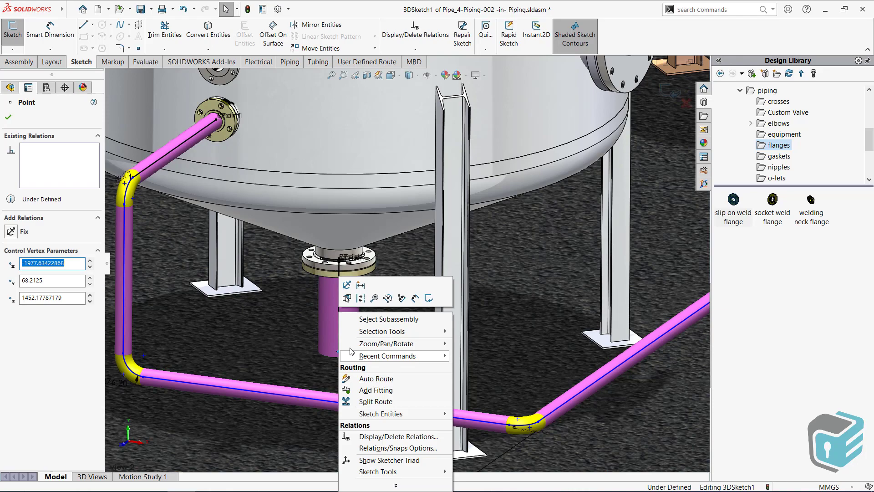
{"action": "left_click", "coordinate": [375, 379]}
{"action": "key", "text": "space"}
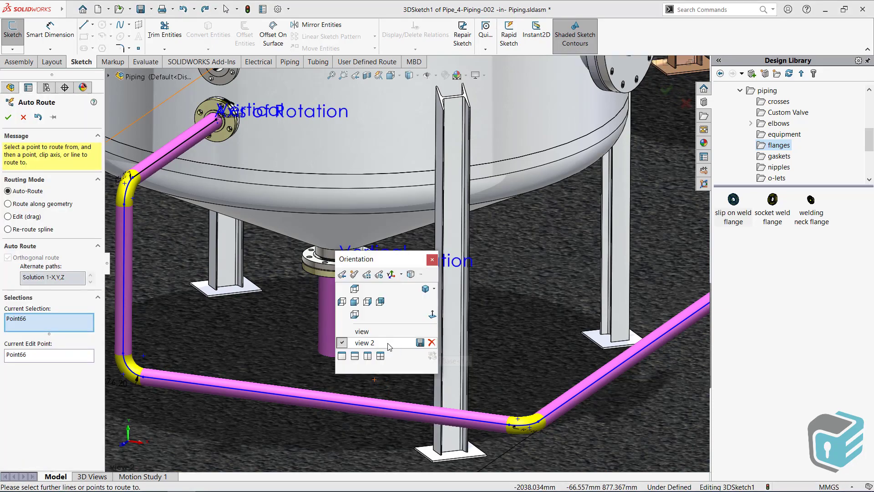
{"action": "left_click", "coordinate": [380, 335]}
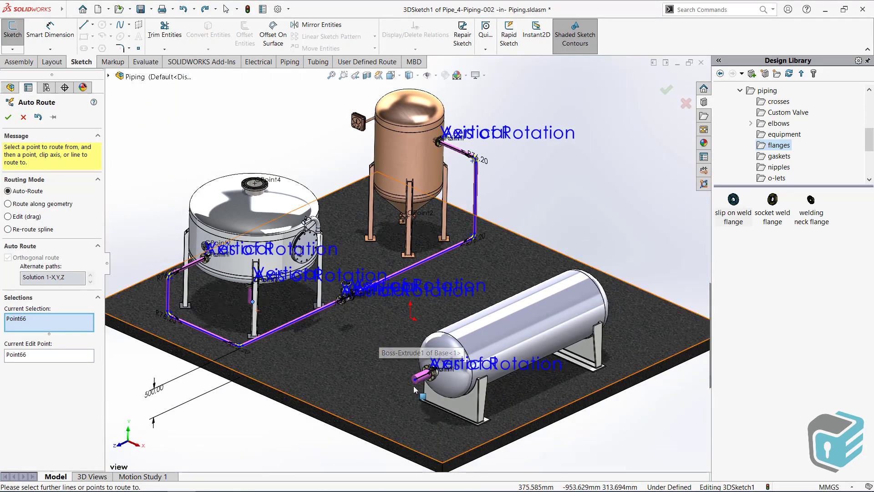
{"action": "left_click", "coordinate": [416, 382]}
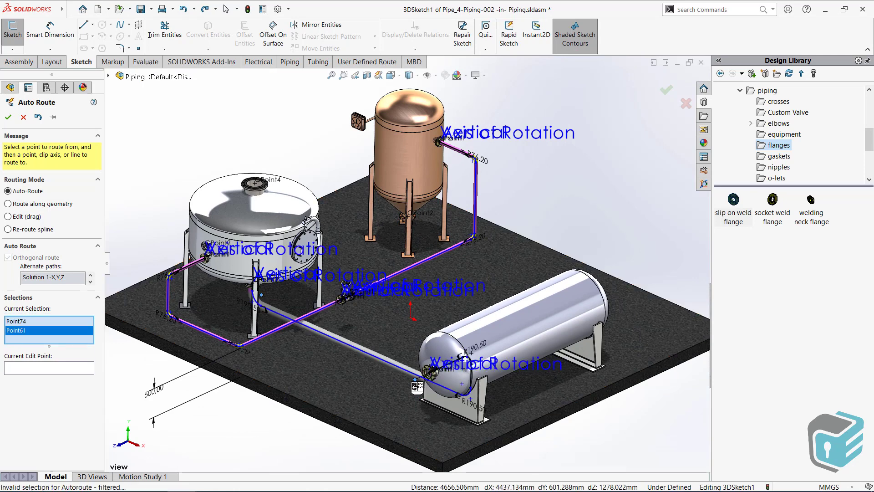
{"action": "left_click", "coordinate": [91, 282]}
{"action": "left_click", "coordinate": [91, 282]}
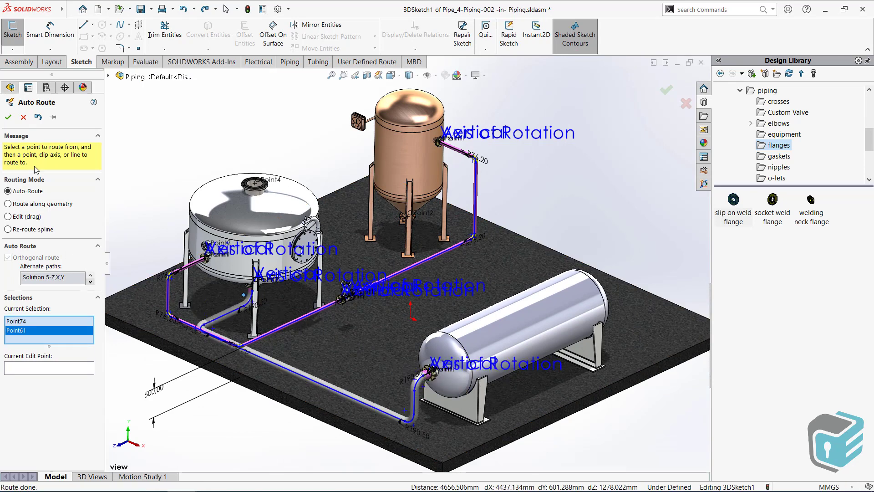
{"action": "left_click", "coordinate": [9, 117]}
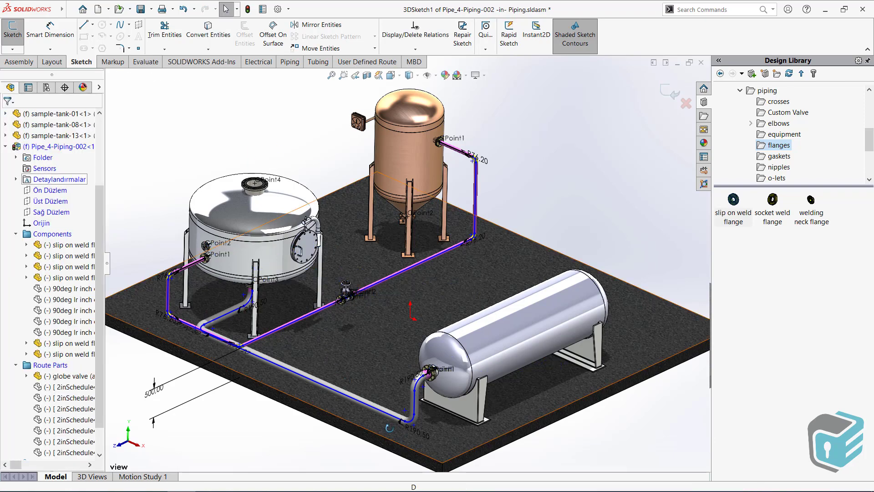
Shift the new pipe's long lower run upward and return to the saved overall view.
{"action": "scroll", "coordinate": [381, 361], "scroll_direction": "down", "scroll_amount": 5}
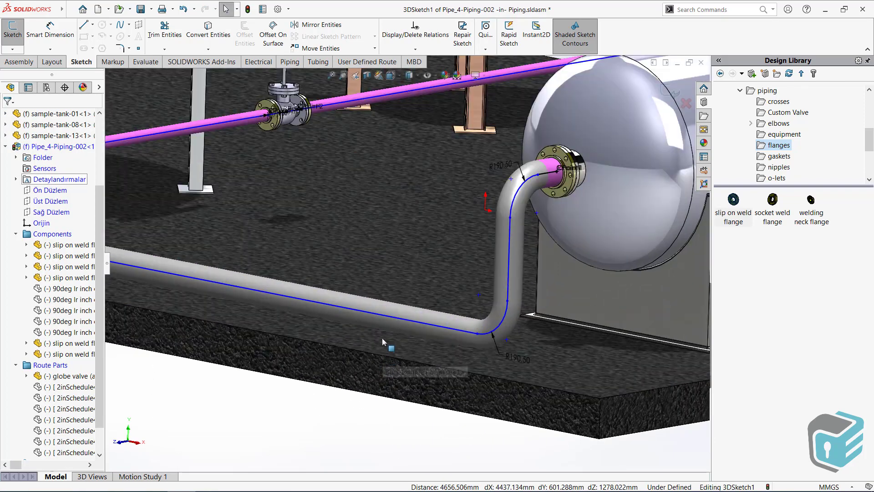
{"action": "left_click_drag", "start_coordinate": [385, 322], "coordinate": [389, 304]}
{"action": "key", "text": "space"}
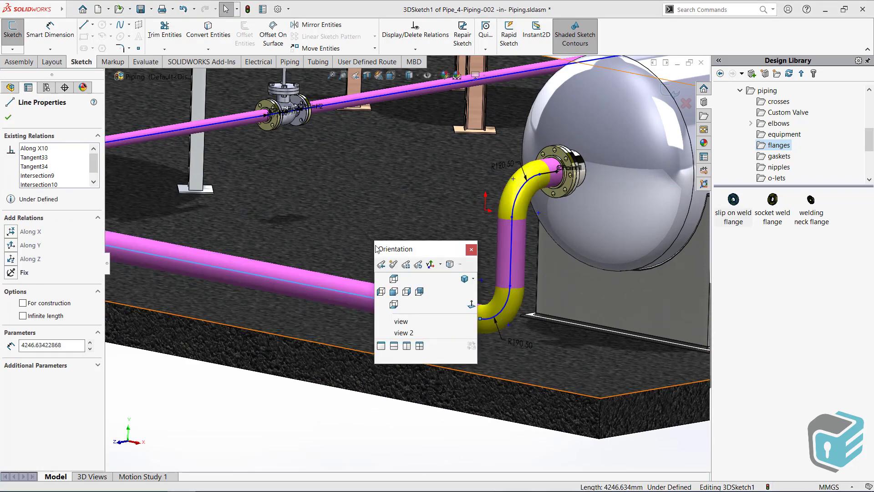
{"action": "left_click", "coordinate": [406, 325]}
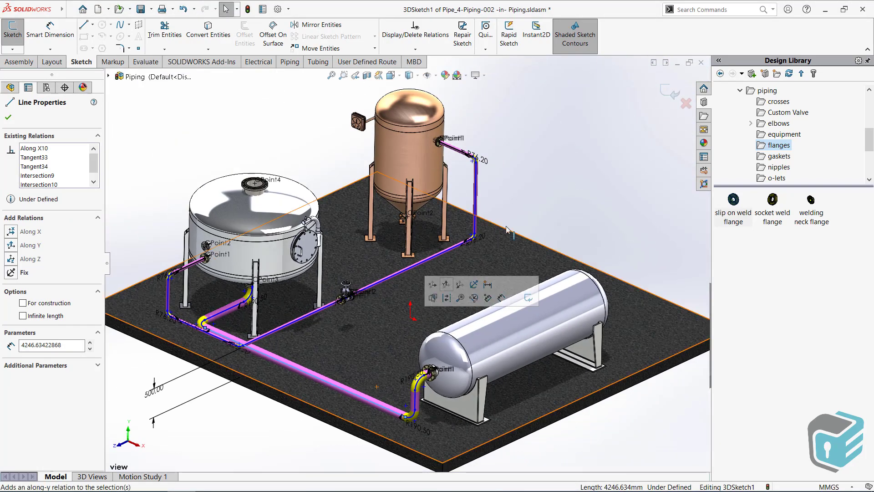
{"action": "left_click", "coordinate": [530, 217]}
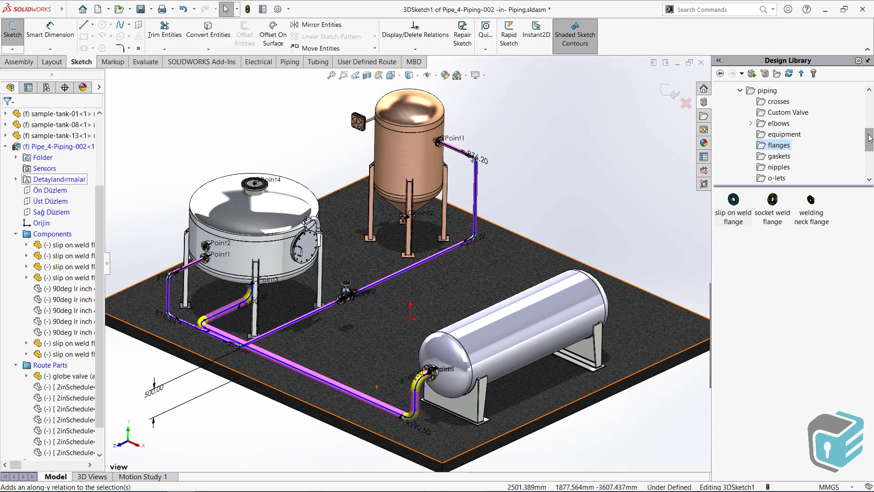
{"action": "left_click_drag", "start_coordinate": [869, 138], "coordinate": [838, 150]}
Insert a Tee Inch 5 Sch40 straight tee on the pipe near the horizontal tank, branch rotated sideways.
{"action": "left_click", "coordinate": [769, 135]}
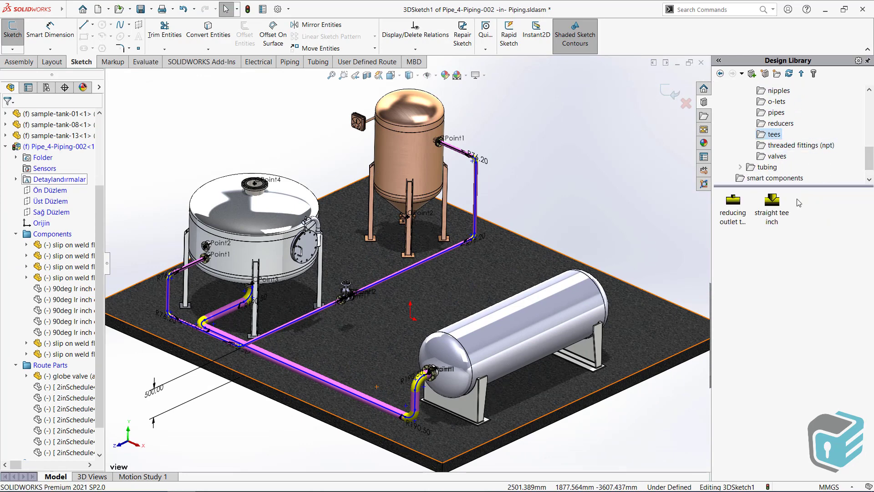
{"action": "left_click", "coordinate": [344, 76]}
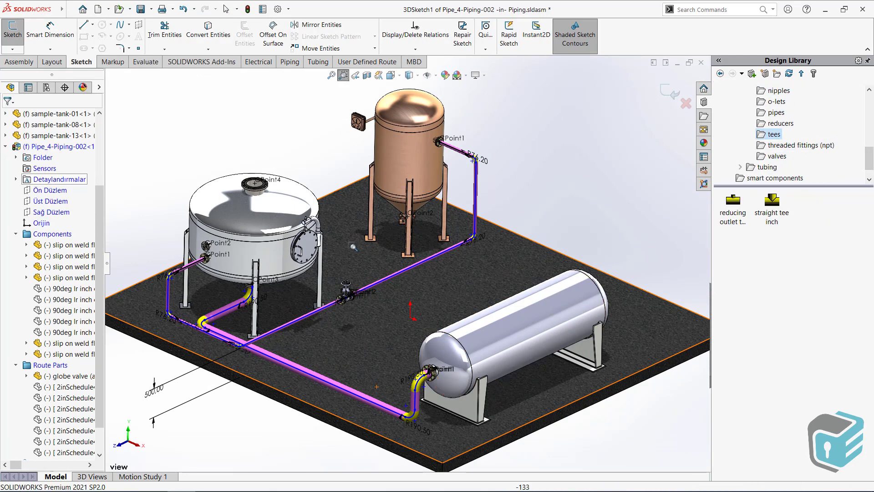
{"action": "left_click_drag", "start_coordinate": [321, 367], "coordinate": [387, 444]}
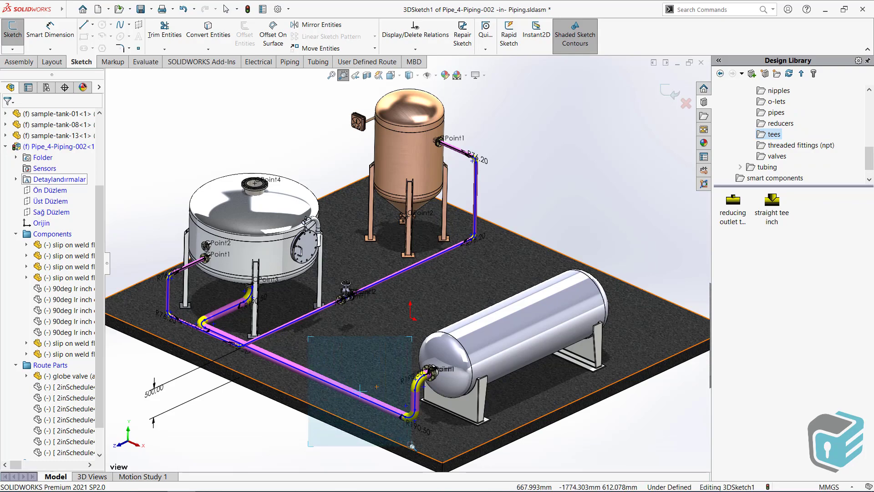
{"action": "key", "text": "Escape"}
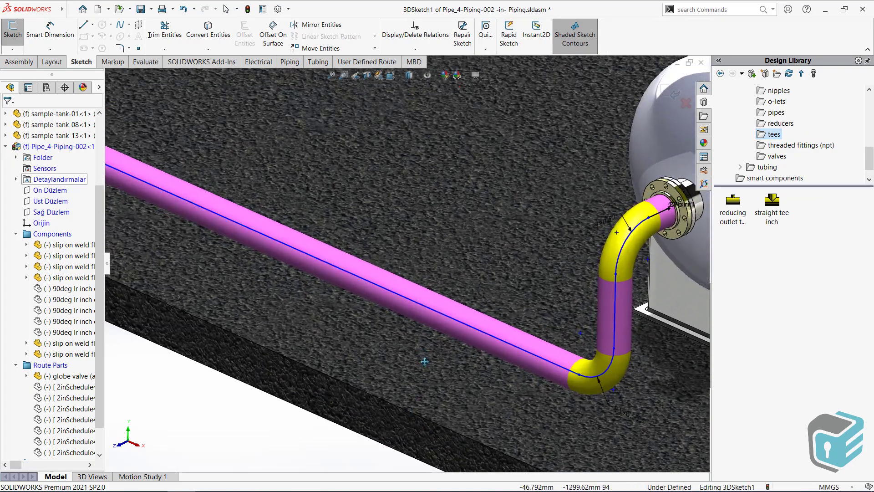
{"action": "left_click_drag", "start_coordinate": [777, 205], "coordinate": [332, 288]}
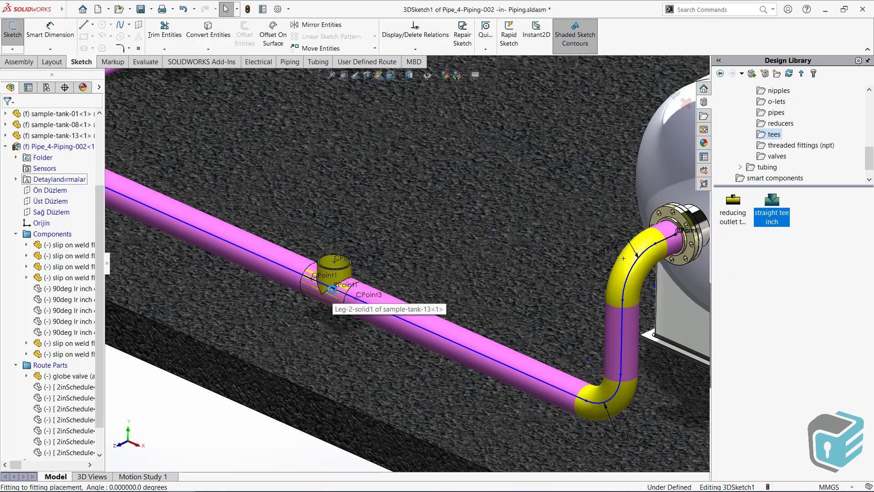
{"action": "key", "text": "Tab"}
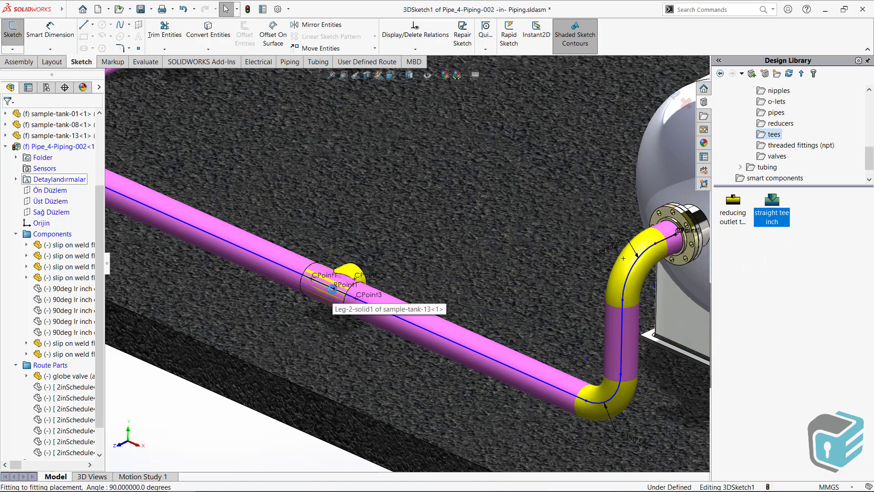
{"action": "left_click_drag", "start_coordinate": [332, 289], "coordinate": [333, 291]}
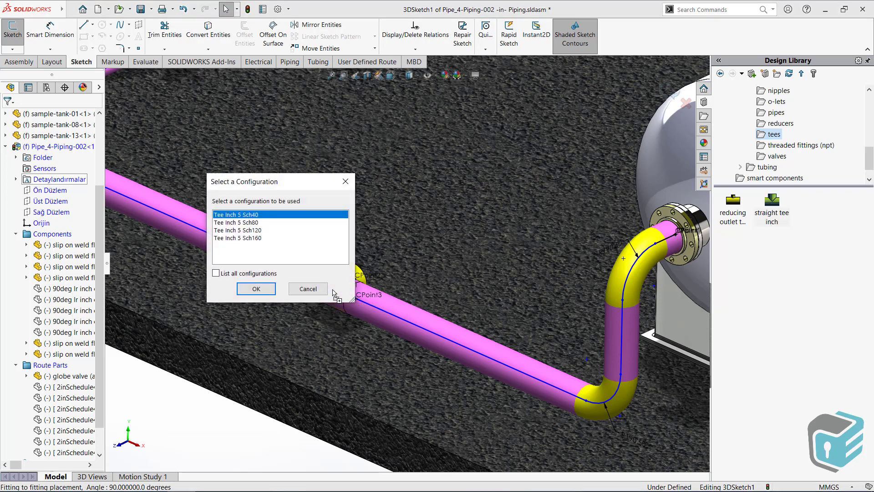
{"action": "left_click", "coordinate": [256, 288]}
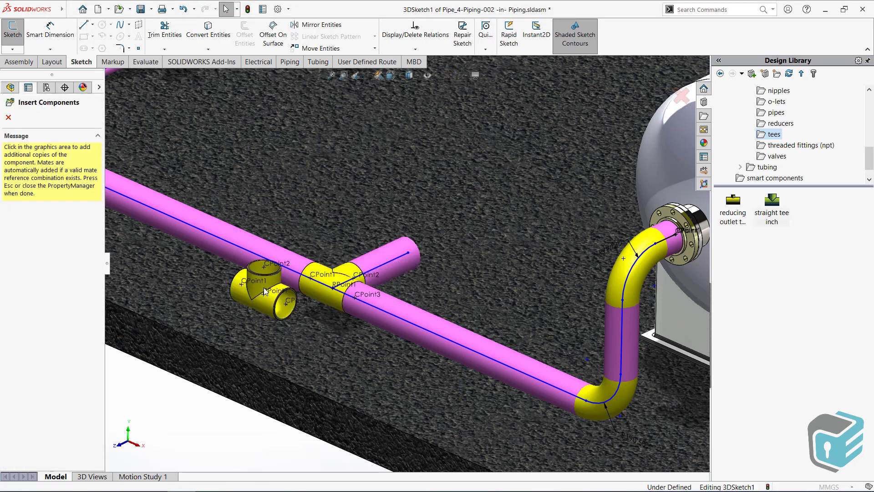
{"action": "left_click", "coordinate": [8, 118]}
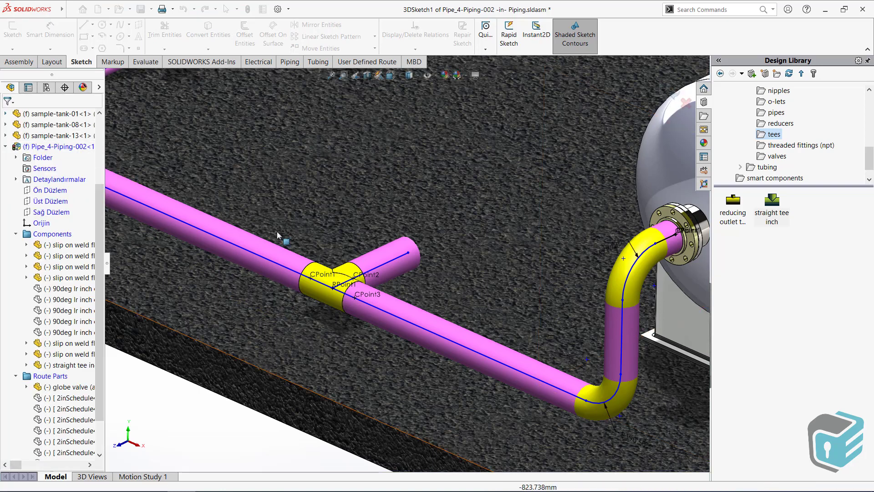
Fix the tee's centre point and lengthen its branch stub into a longer pipe.
{"action": "right_click", "coordinate": [334, 289]}
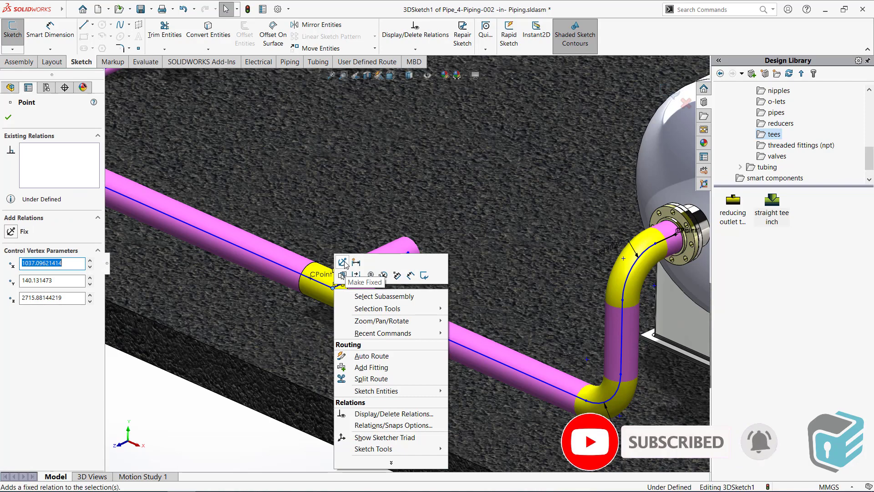
{"action": "left_click", "coordinate": [343, 262]}
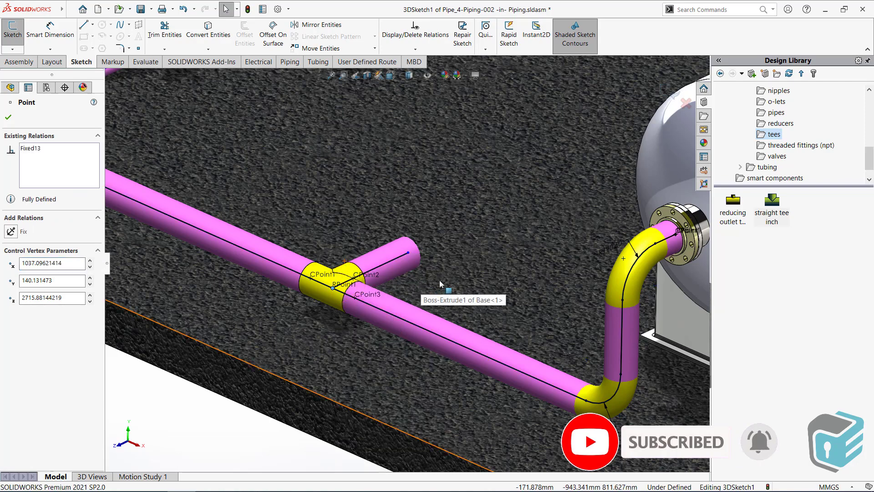
{"action": "key", "text": "f"}
{"action": "mouse_move", "coordinate": [548, 230]}
{"action": "middle_mouse_down"}
{"action": "mouse_move", "coordinate": [548, 265]}
{"action": "mouse_move", "coordinate": [455, 318]}
{"action": "middle_mouse_up"}
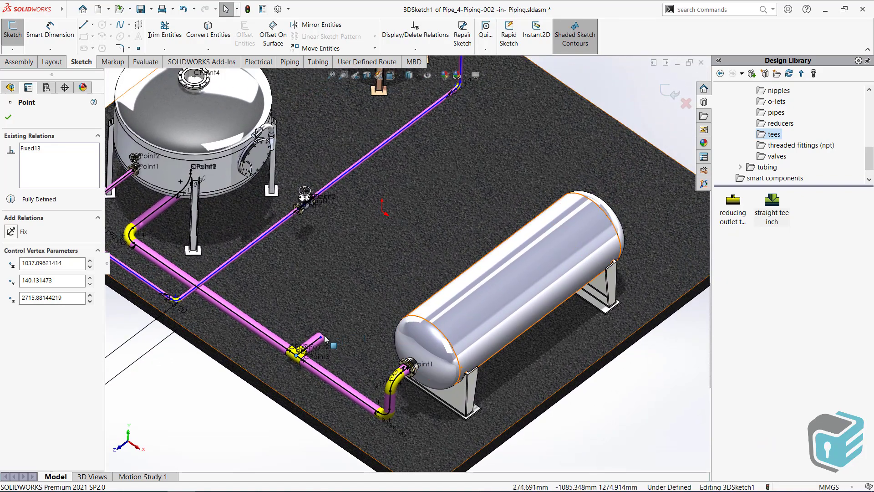
{"action": "key", "text": "ctrl+z"}
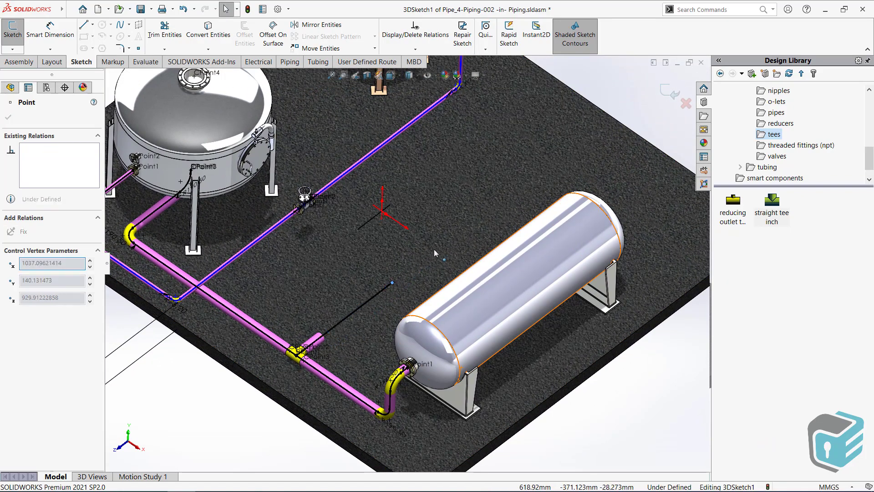
{"action": "left_click", "coordinate": [416, 264]}
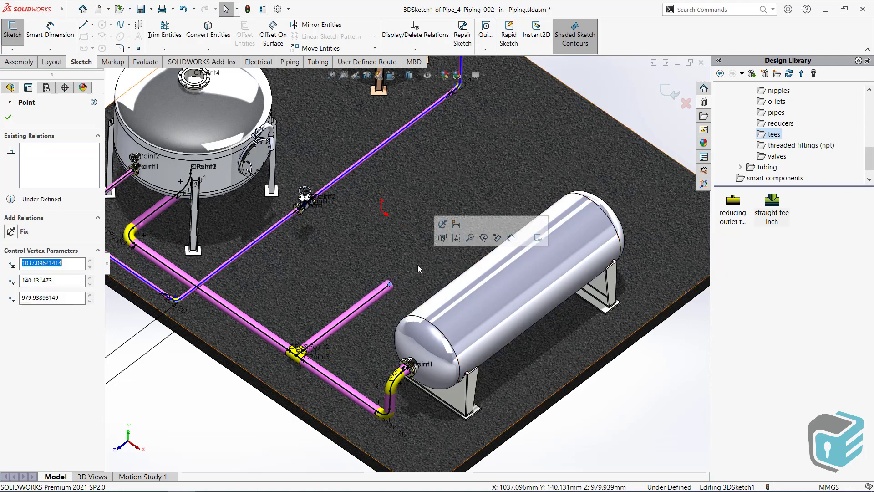
Fit a REDUCER 5 x 2 SCH 40 on the branch's open end.
{"action": "left_click", "coordinate": [782, 125]}
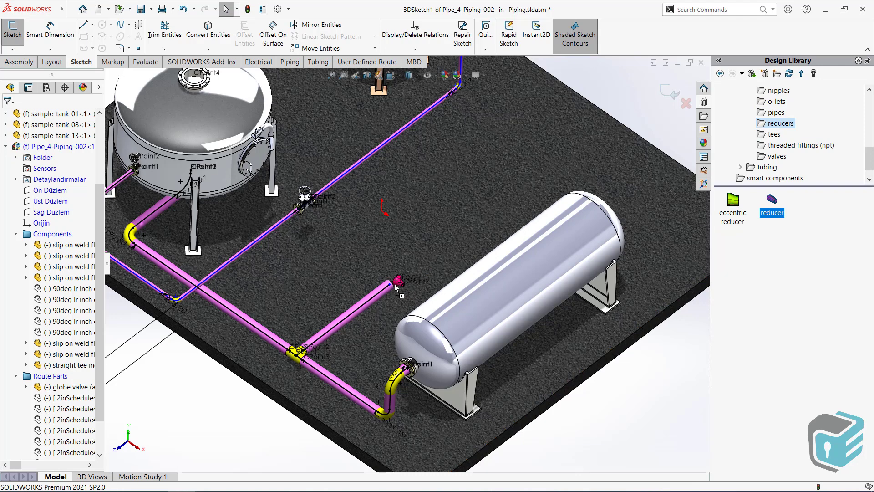
{"action": "left_click_drag", "start_coordinate": [426, 269], "coordinate": [391, 285]}
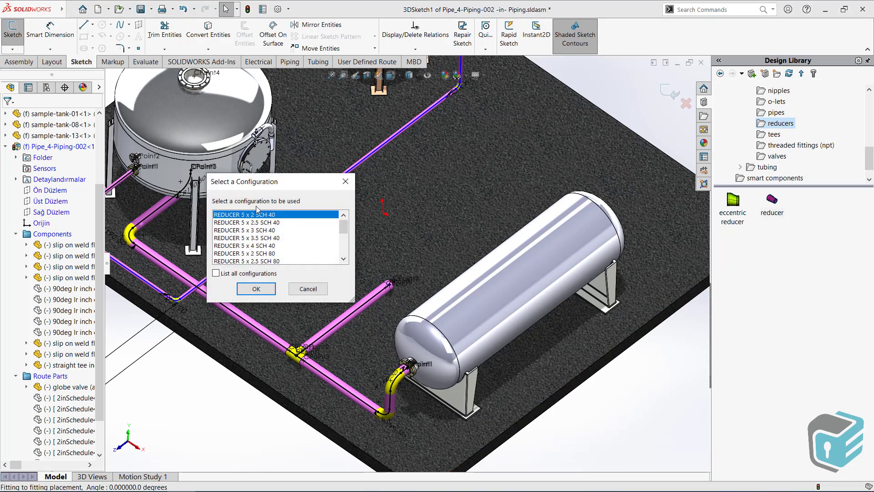
{"action": "left_click", "coordinate": [270, 292]}
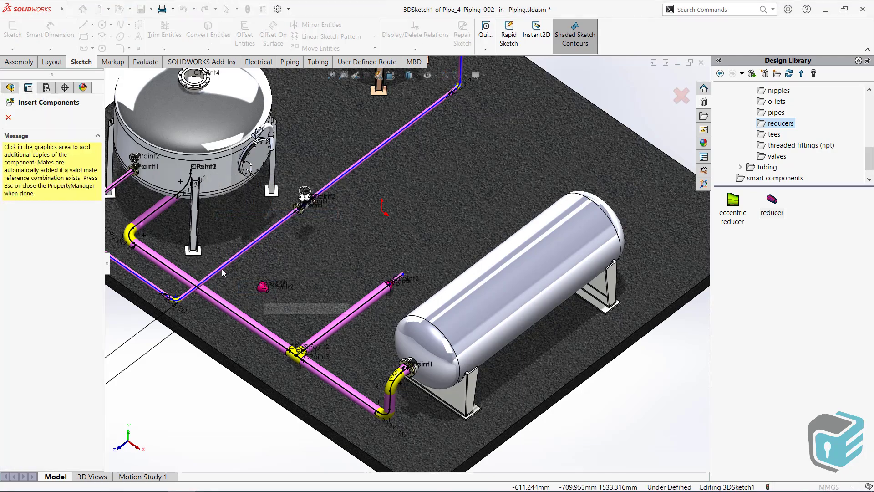
Extend the route line out past the reducer.
{"action": "key", "text": "Escape"}
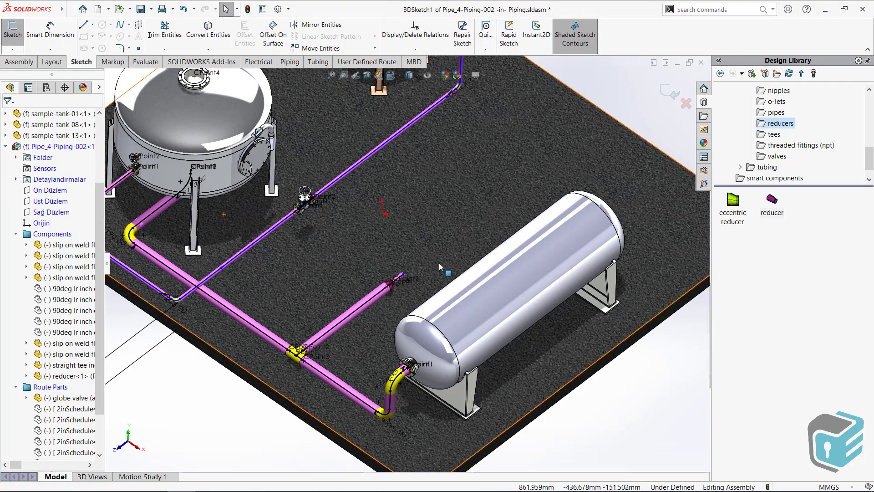
{"action": "scroll", "coordinate": [444, 255], "scroll_direction": "down", "scroll_amount": 3}
{"action": "scroll", "coordinate": [444, 255], "scroll_direction": "down", "scroll_amount": 2}
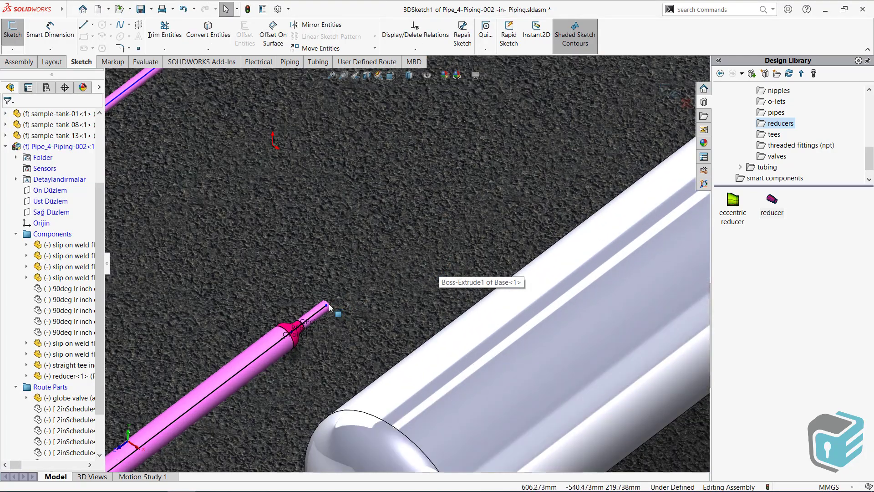
{"action": "left_click_drag", "start_coordinate": [327, 304], "coordinate": [366, 275]}
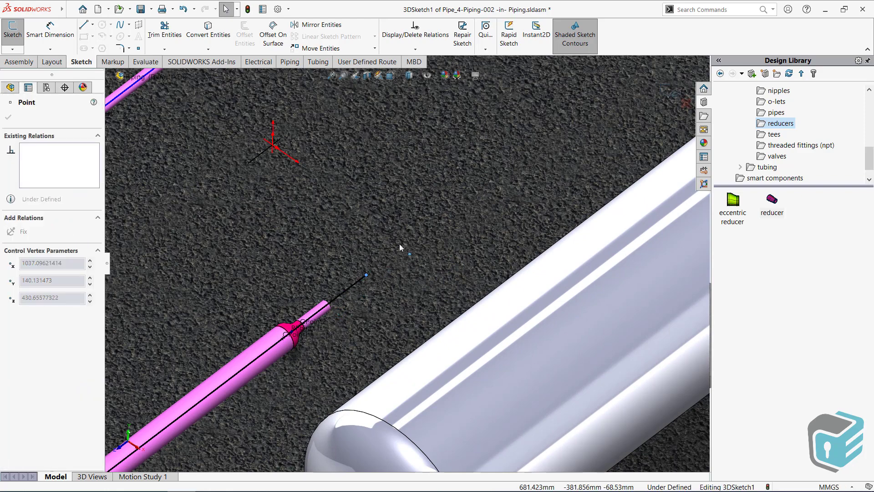
{"action": "left_click", "coordinate": [496, 168]}
{"action": "middle_click_drag", "start_coordinate": [448, 166], "coordinate": [483, 316], "text": "ctrl"}
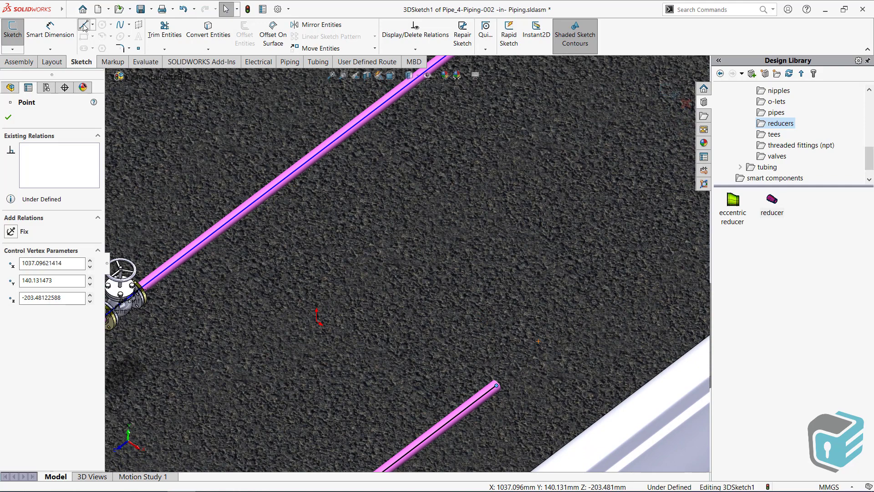
Draw a route line from the reduced pipe's end to the upper pipe line.
{"action": "left_click", "coordinate": [84, 27]}
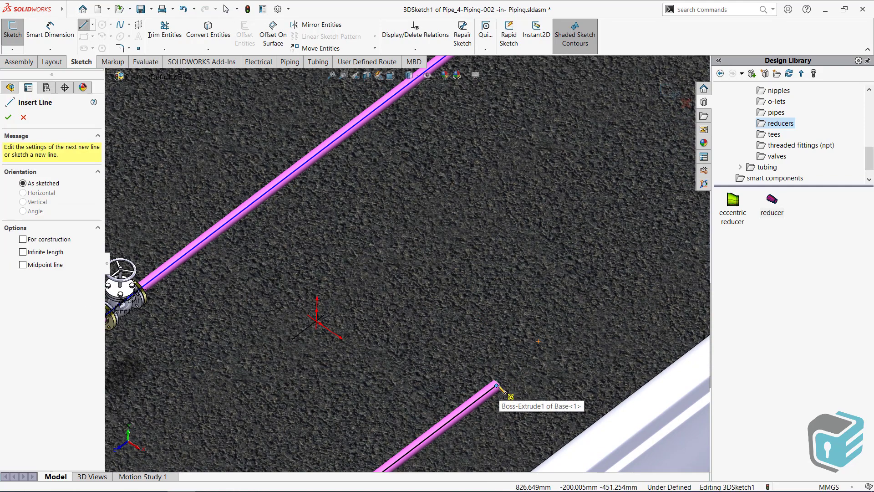
{"action": "left_click", "coordinate": [496, 385]}
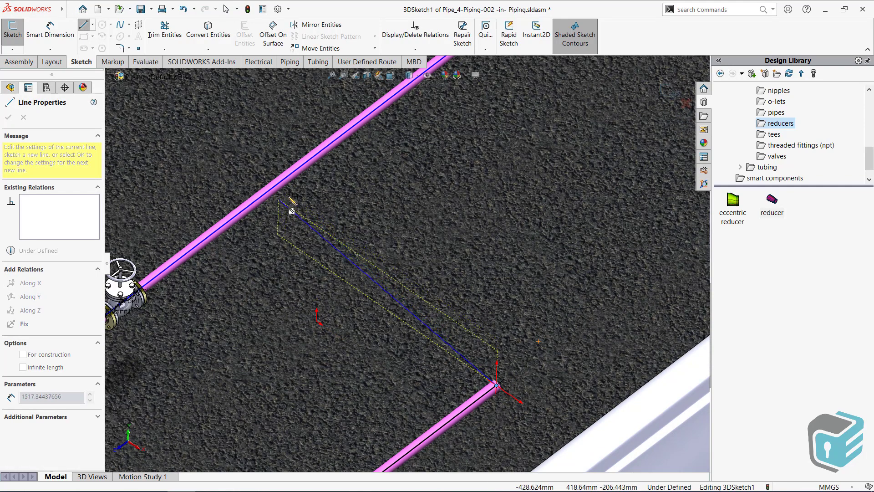
{"action": "left_click", "coordinate": [274, 187]}
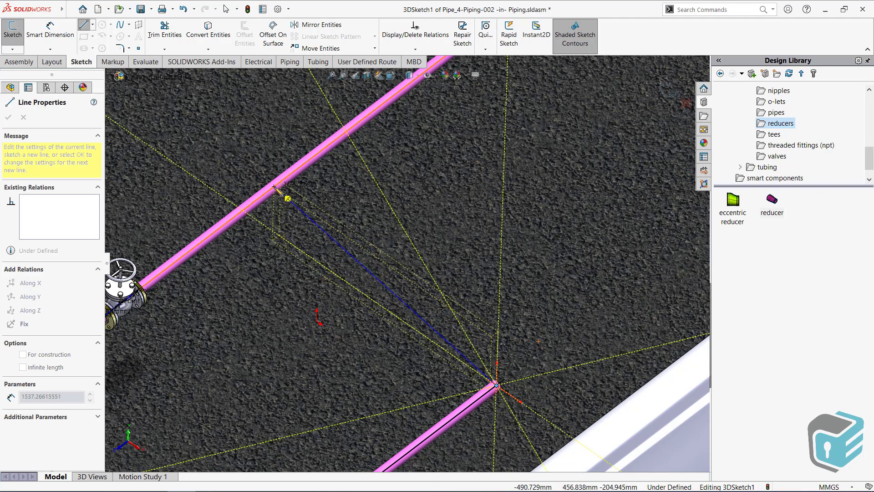
{"action": "right_click", "coordinate": [416, 189]}
{"action": "left_click", "coordinate": [430, 191]}
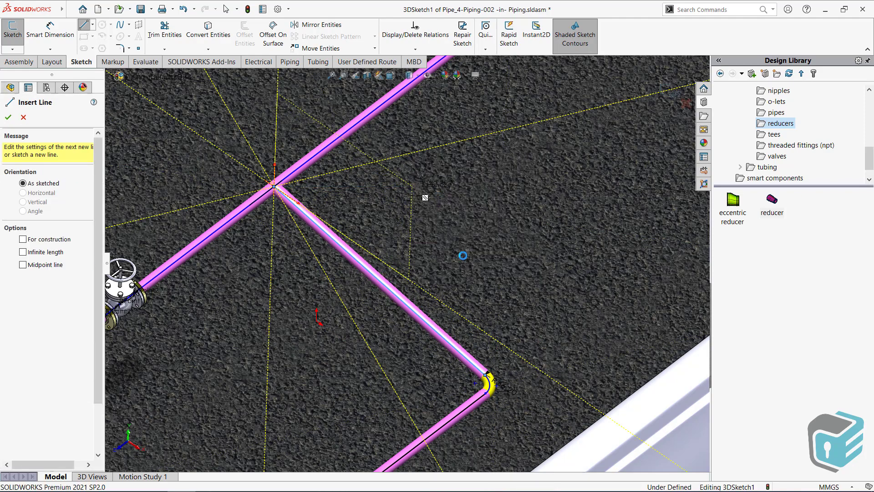
Make the new connecting route segment perpendicular to the lower branch segment.
{"action": "middle_click_drag", "start_coordinate": [466, 362], "coordinate": [425, 237], "text": "ctrl"}
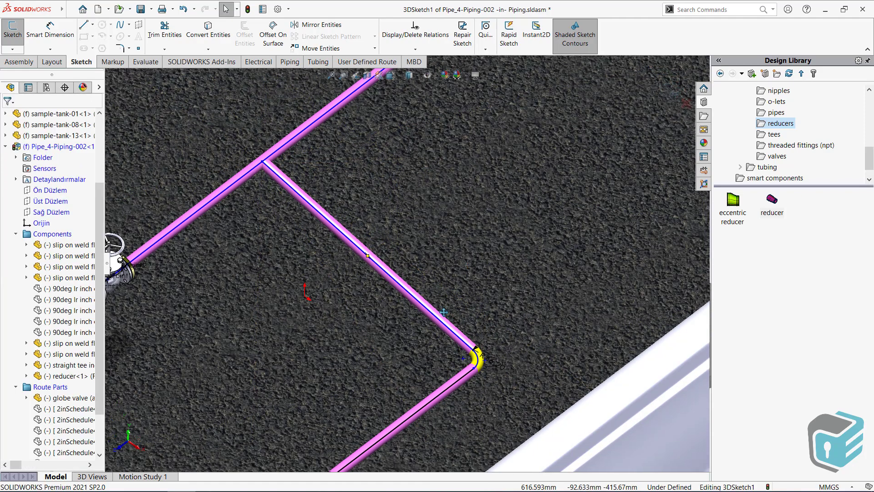
{"action": "left_click", "coordinate": [424, 237]}
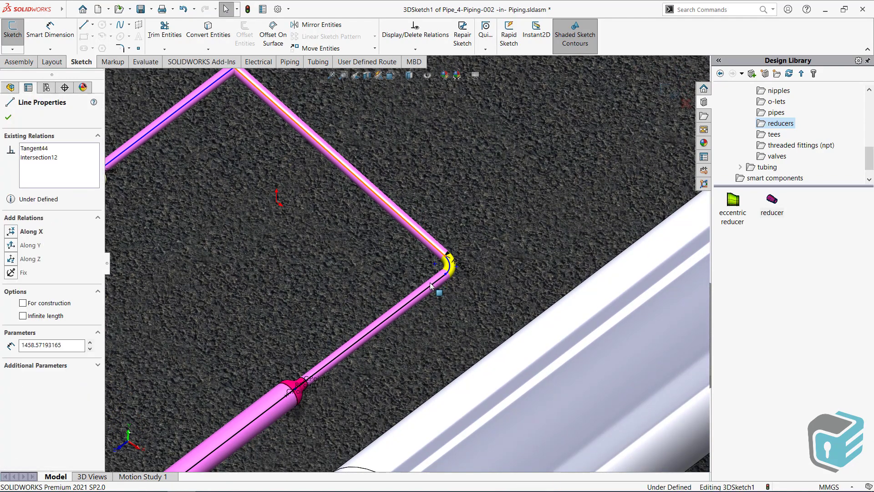
{"action": "left_click", "coordinate": [429, 289], "text": "ctrl"}
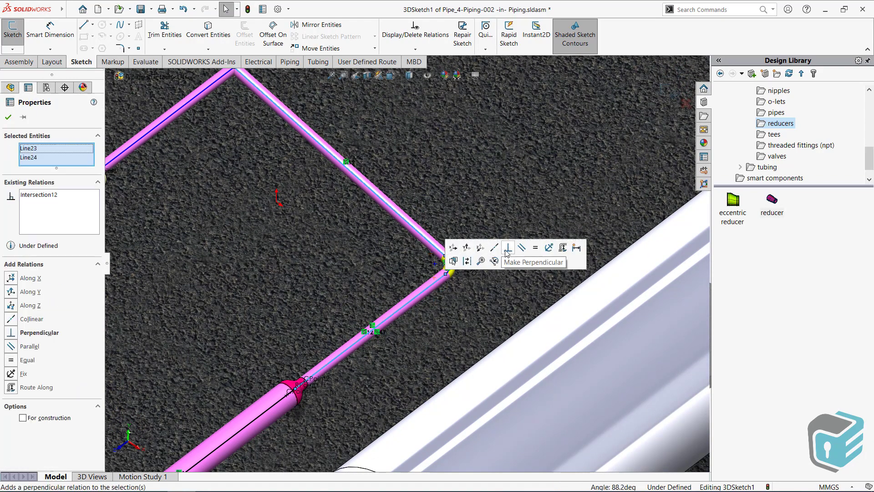
{"action": "left_click", "coordinate": [509, 248]}
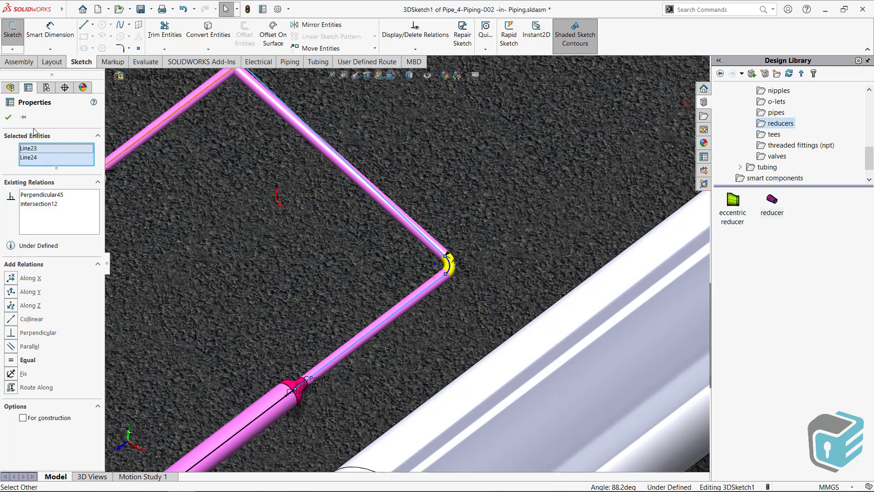
{"action": "left_click", "coordinate": [8, 119]}
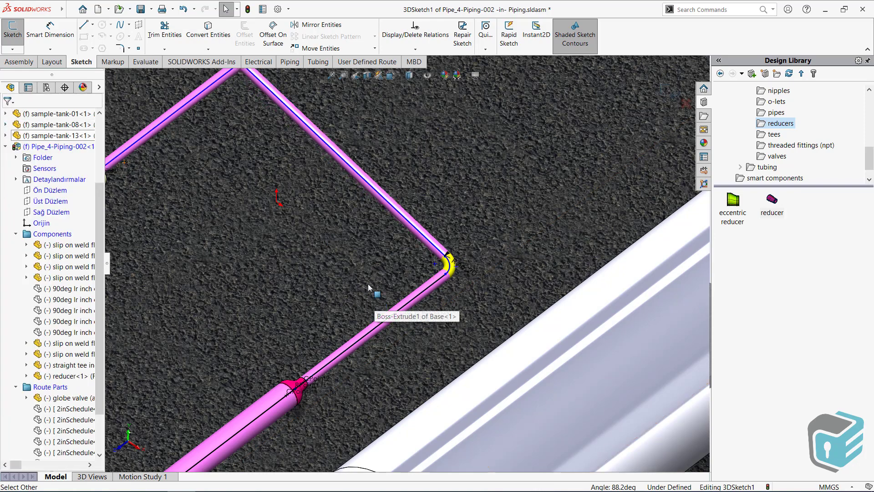
Set the tee junction point to Penetrate so the branch joins the main pipe.
{"action": "scroll", "coordinate": [296, 158], "scroll_direction": "up", "scroll_amount": 3}
{"action": "scroll", "coordinate": [340, 221], "scroll_direction": "down", "scroll_amount": 3}
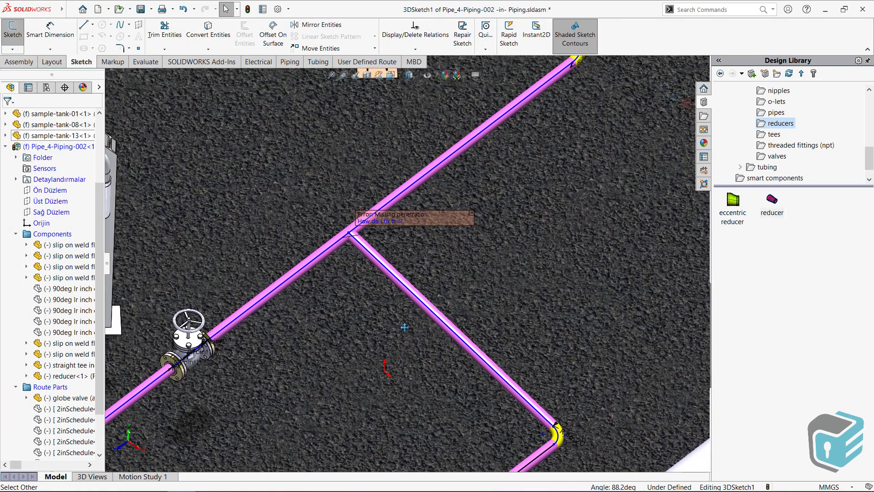
{"action": "scroll", "coordinate": [340, 219], "scroll_direction": "down", "scroll_amount": 1}
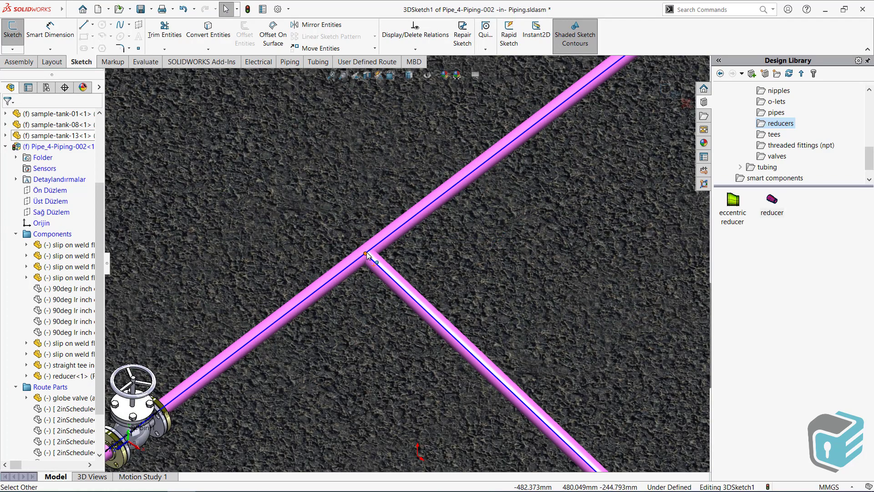
{"action": "right_click", "coordinate": [365, 252]}
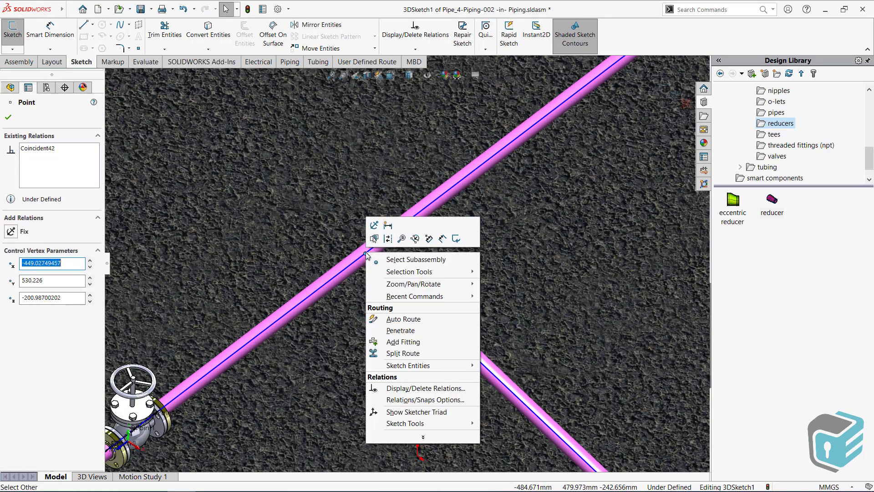
{"action": "left_click", "coordinate": [407, 332]}
{"action": "key", "text": "Escape"}
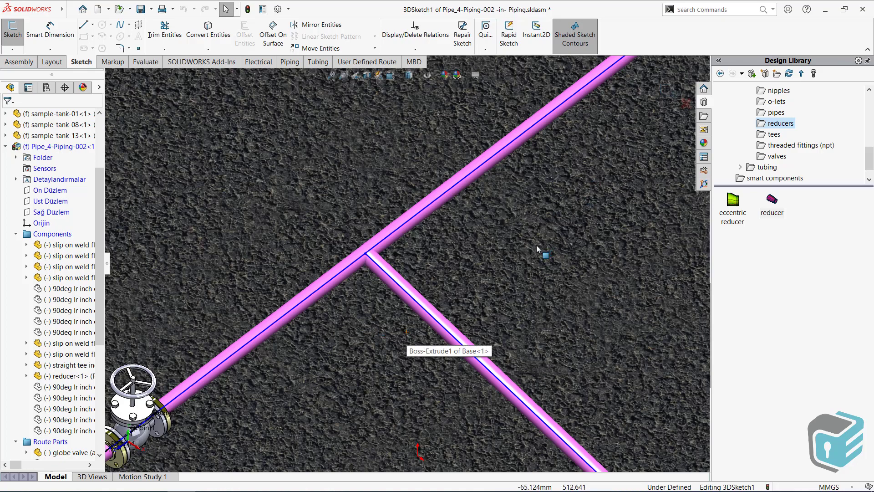
{"action": "key", "text": "space"}
Exit the route sketch to rebuild the pipes, unpin the Design Library and collapse the tree.
{"action": "left_click", "coordinate": [561, 327]}
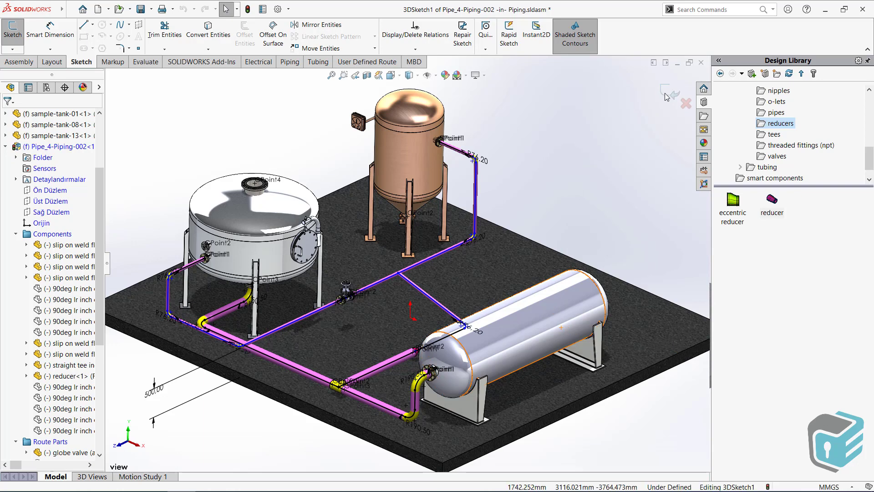
{"action": "left_click", "coordinate": [666, 96]}
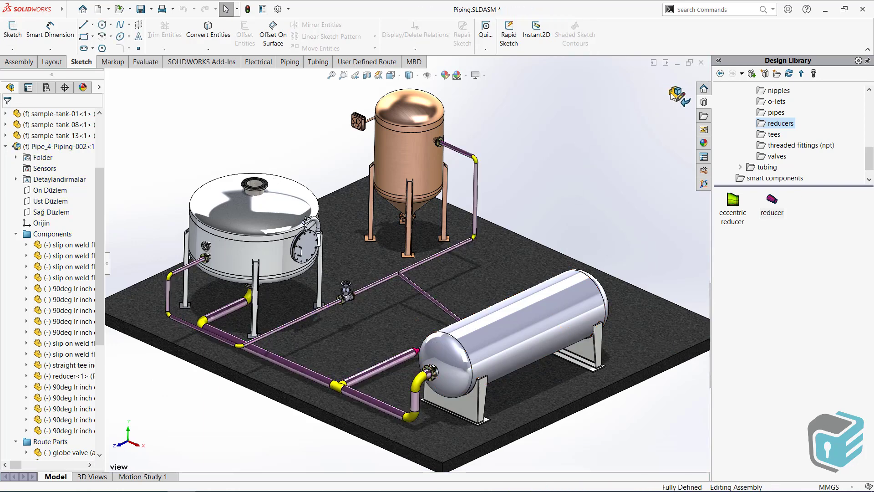
{"action": "left_click", "coordinate": [867, 60]}
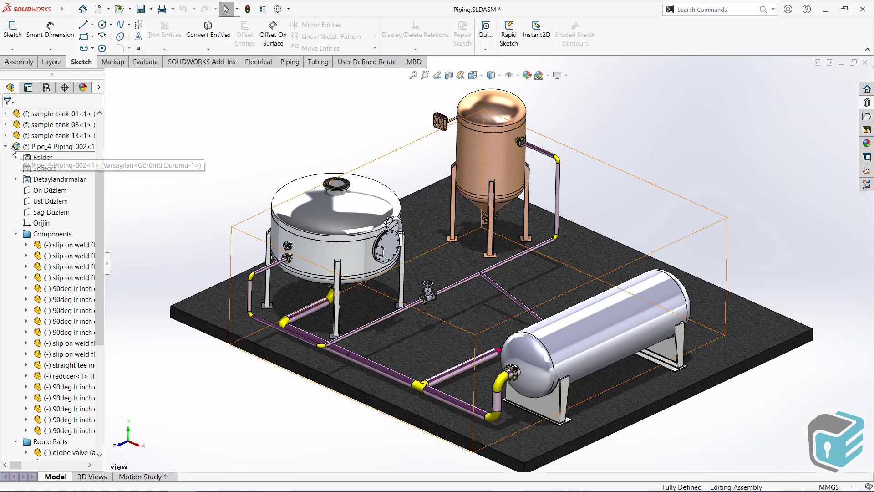
{"action": "key", "text": "shift+c"}
Inspect the penetration by hiding and re-showing the branch and main pipes in turn.
{"action": "scroll", "coordinate": [499, 273], "scroll_direction": "down", "scroll_amount": 3}
{"action": "scroll", "coordinate": [468, 291], "scroll_direction": "down", "scroll_amount": 2}
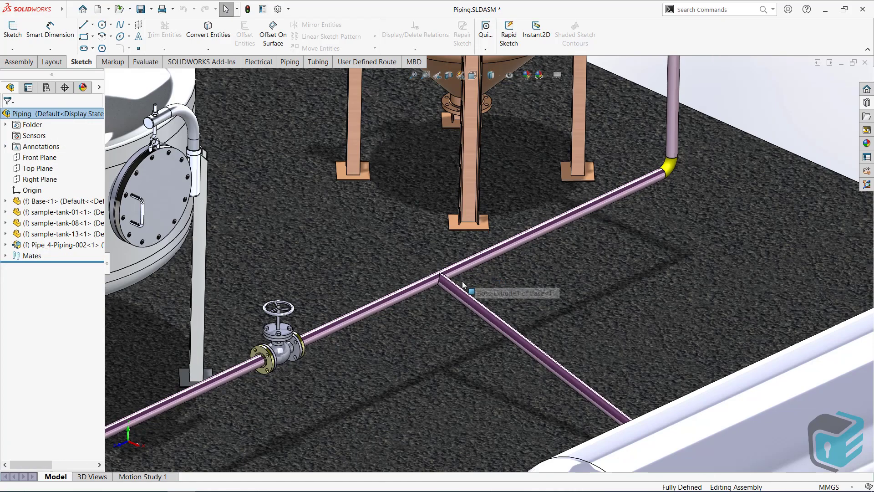
{"action": "scroll", "coordinate": [466, 291], "scroll_direction": "down", "scroll_amount": 2}
{"action": "key", "text": "Tab"}
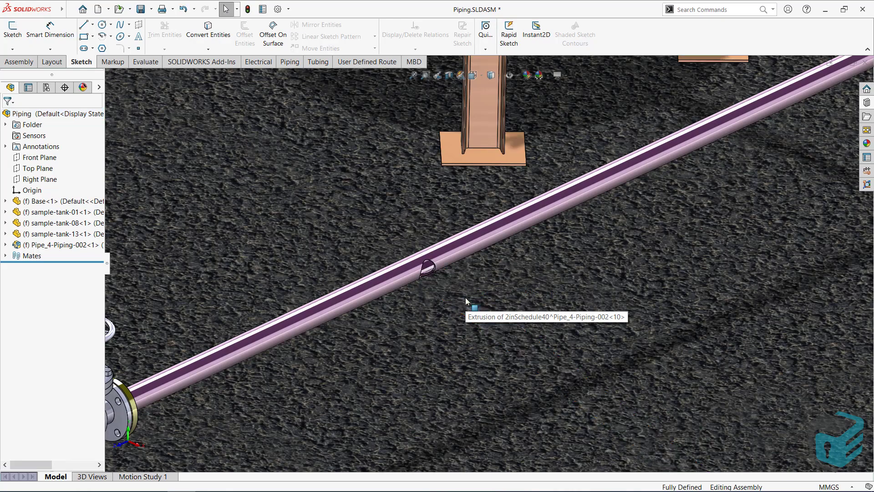
{"action": "mouse_move", "coordinate": [407, 280]}
{"action": "middle_mouse_down"}
{"action": "mouse_move", "coordinate": [383, 261]}
{"action": "mouse_move", "coordinate": [427, 293]}
{"action": "middle_mouse_up"}
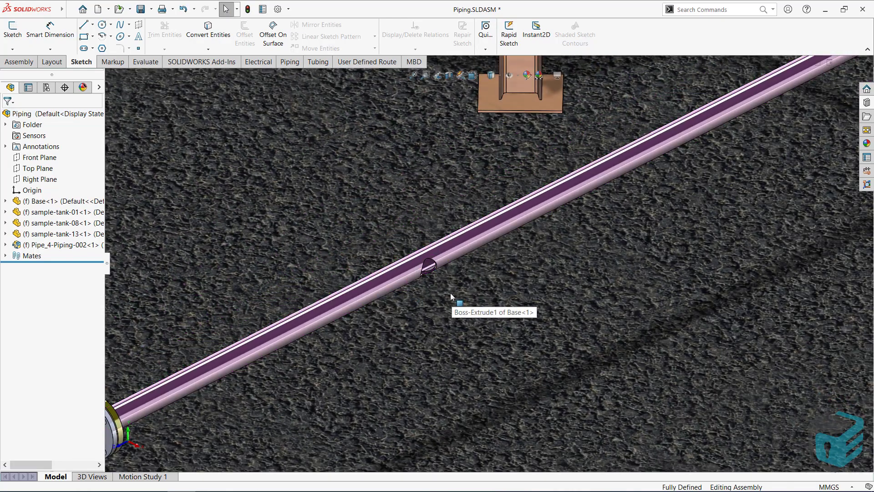
{"action": "key", "text": "shift+Tab"}
{"action": "key", "text": "Tab"}
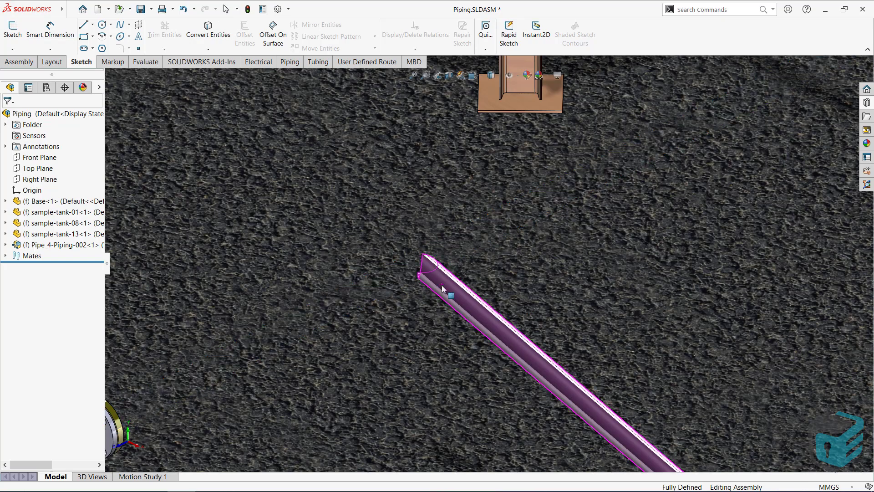
{"action": "mouse_move", "coordinate": [442, 288]}
{"action": "middle_mouse_down"}
{"action": "mouse_move", "coordinate": [488, 281]}
{"action": "mouse_move", "coordinate": [380, 271]}
{"action": "middle_mouse_up"}
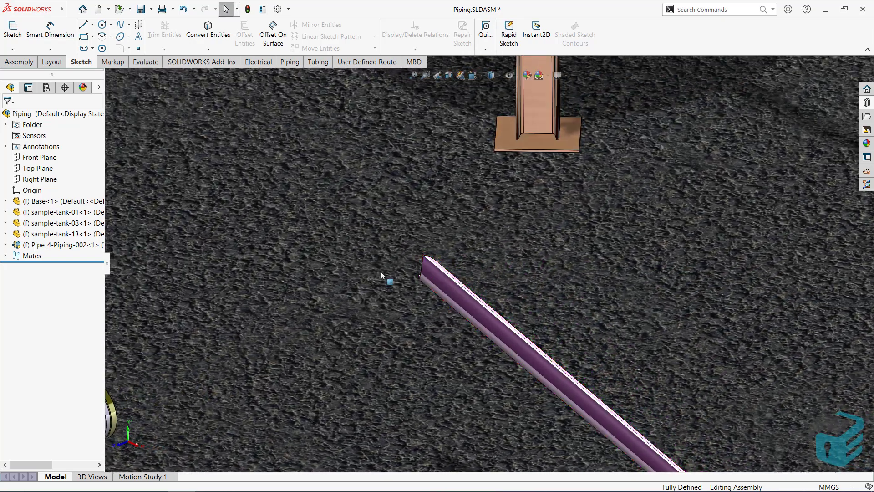
{"action": "key", "text": "shift+Tab"}
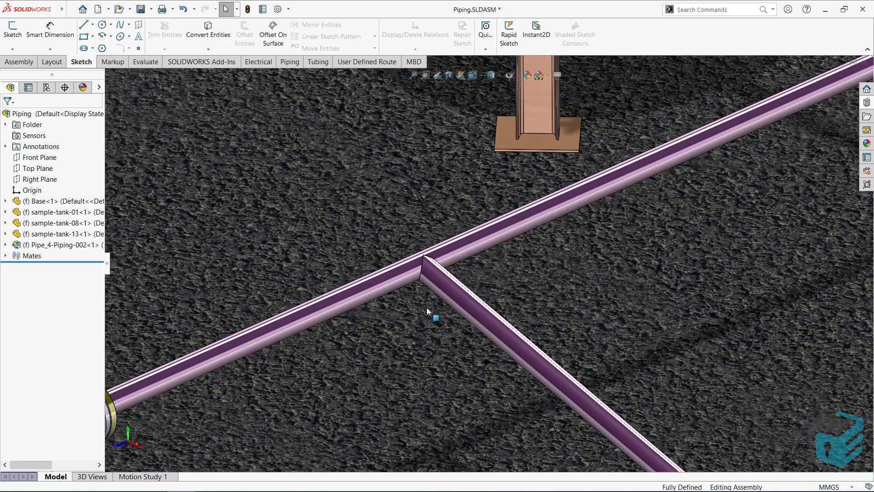
{"action": "key", "text": "space"}
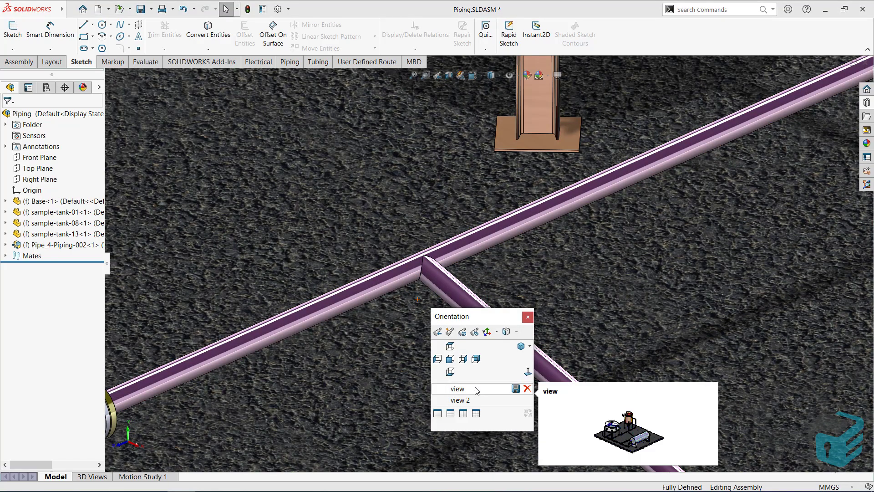
Open Pipe_4-Piping-002 as its own subassembly window and orbit it into a 3D view.
{"action": "left_click", "coordinate": [475, 389]}
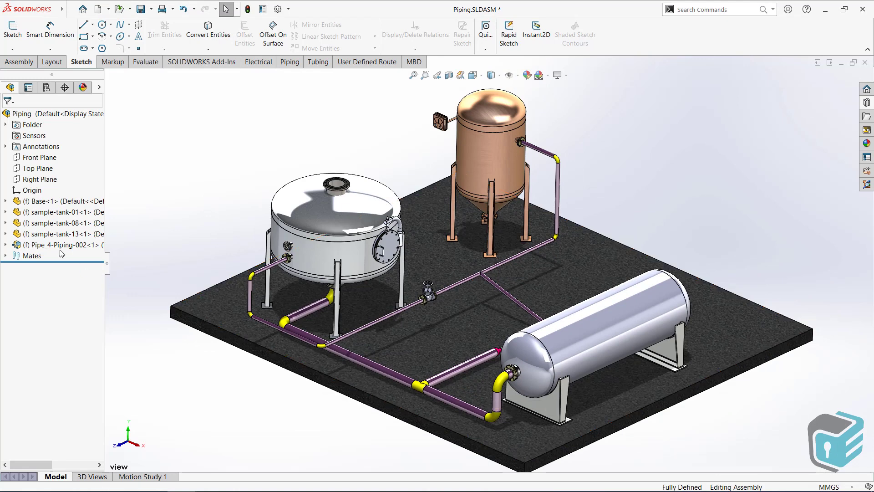
{"action": "left_click", "coordinate": [60, 245]}
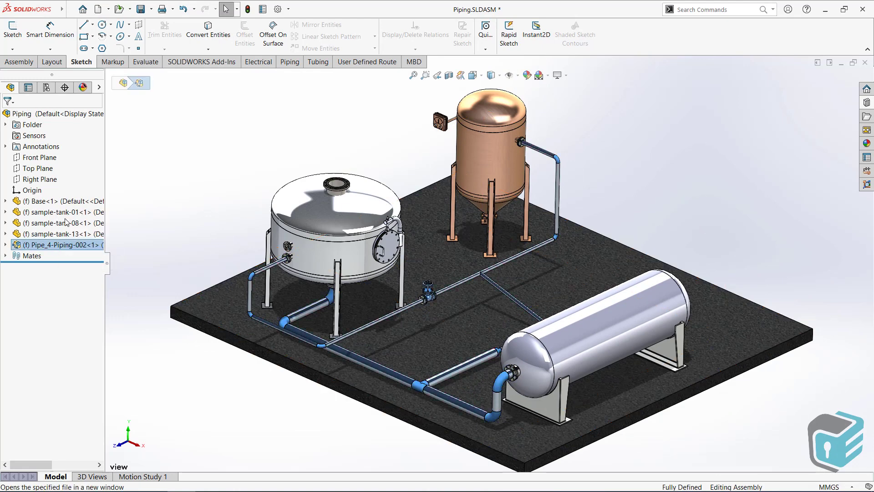
{"action": "left_click", "coordinate": [66, 222]}
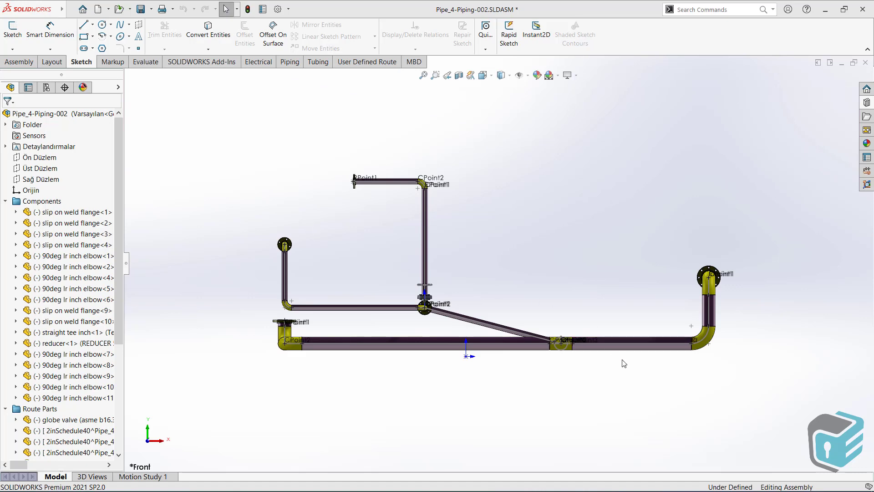
{"action": "middle_click_drag", "start_coordinate": [624, 363], "coordinate": [567, 385]}
{"action": "mouse_move", "coordinate": [566, 405]}
{"action": "middle_mouse_down"}
{"action": "mouse_move", "coordinate": [489, 383]}
{"action": "mouse_move", "coordinate": [512, 386]}
{"action": "middle_mouse_up"}
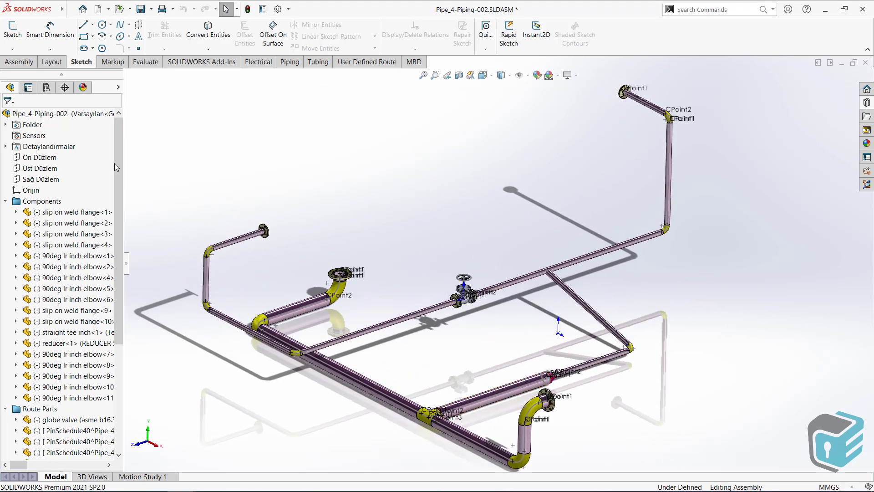
Turn off the scene's floor shadow and reflection in the DisplayManager.
{"action": "left_click", "coordinate": [31, 100]}
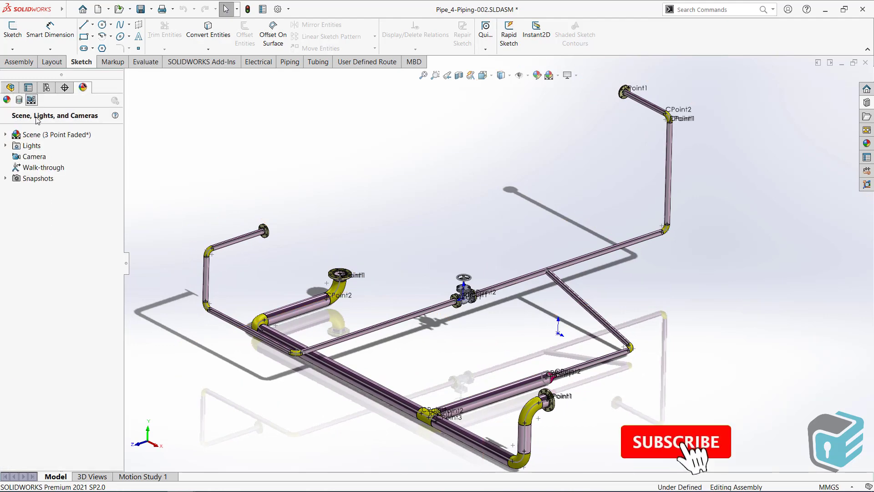
{"action": "left_click", "coordinate": [32, 134]}
{"action": "right_click", "coordinate": [30, 134]}
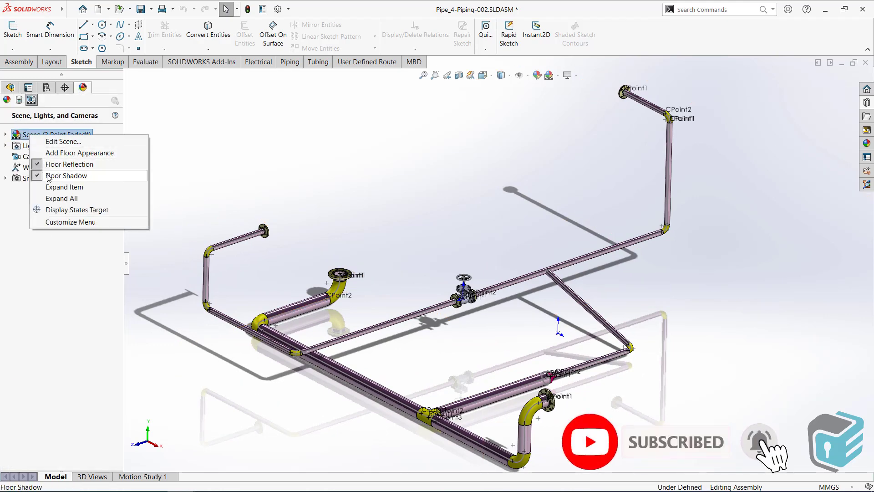
{"action": "left_click", "coordinate": [48, 176]}
{"action": "right_click", "coordinate": [42, 138]}
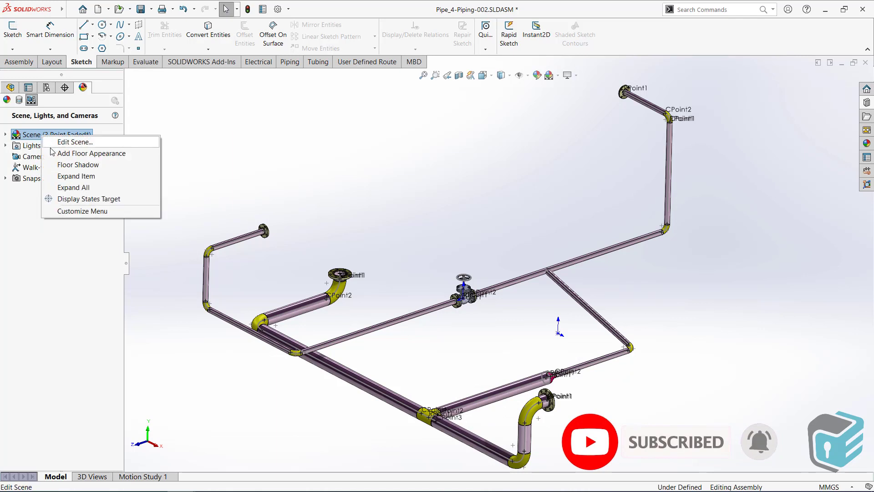
{"action": "left_click", "coordinate": [240, 175]}
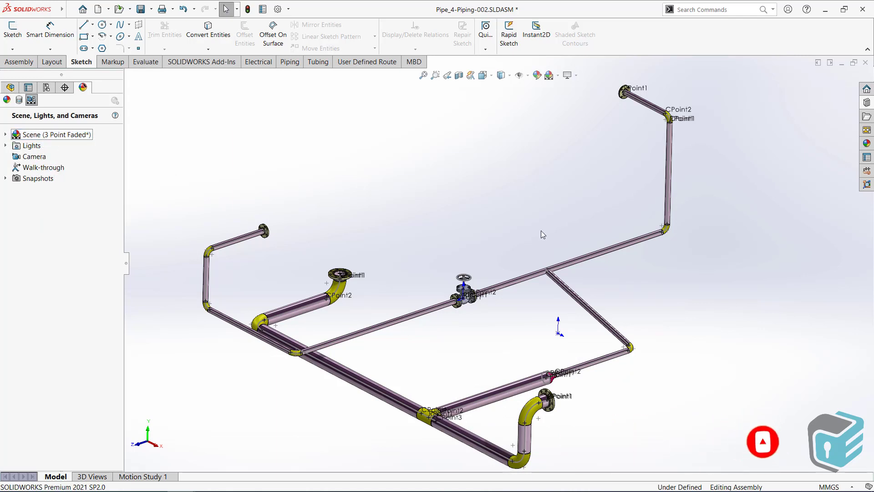
Hide all sketches, orbit the piping to a near-front view, and close the subassembly.
{"action": "left_click", "coordinate": [523, 77]}
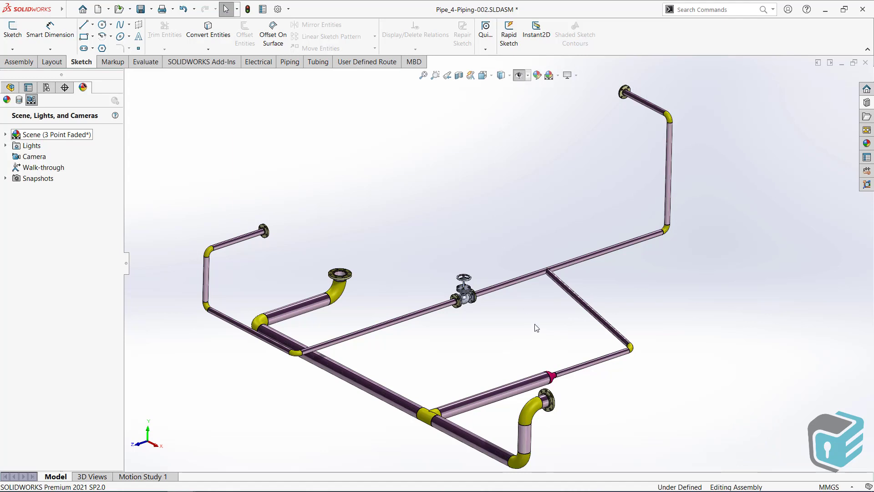
{"action": "mouse_move", "coordinate": [536, 328]}
{"action": "middle_mouse_down"}
{"action": "mouse_move", "coordinate": [527, 283]}
{"action": "mouse_move", "coordinate": [466, 263]}
{"action": "mouse_move", "coordinate": [394, 276]}
{"action": "mouse_move", "coordinate": [183, 271]}
{"action": "mouse_move", "coordinate": [147, 287]}
{"action": "mouse_move", "coordinate": [137, 311]}
{"action": "mouse_move", "coordinate": [296, 337]}
{"action": "middle_mouse_up"}
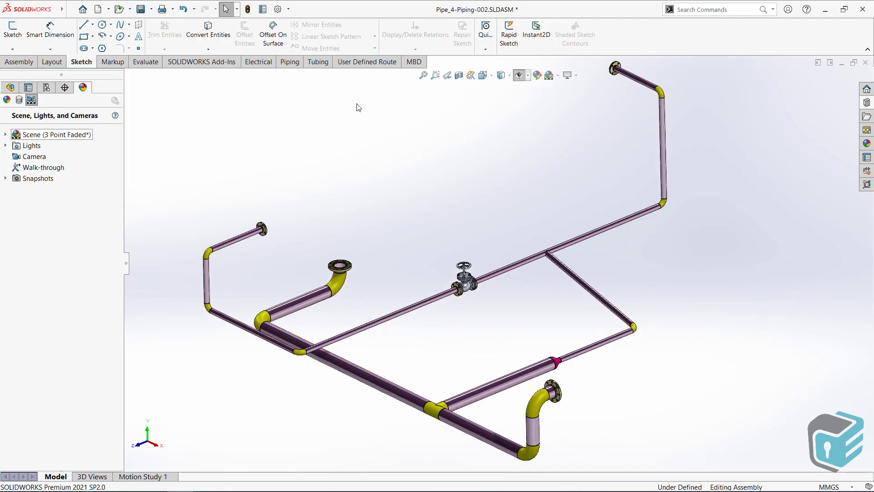
{"action": "left_click", "coordinate": [863, 64]}
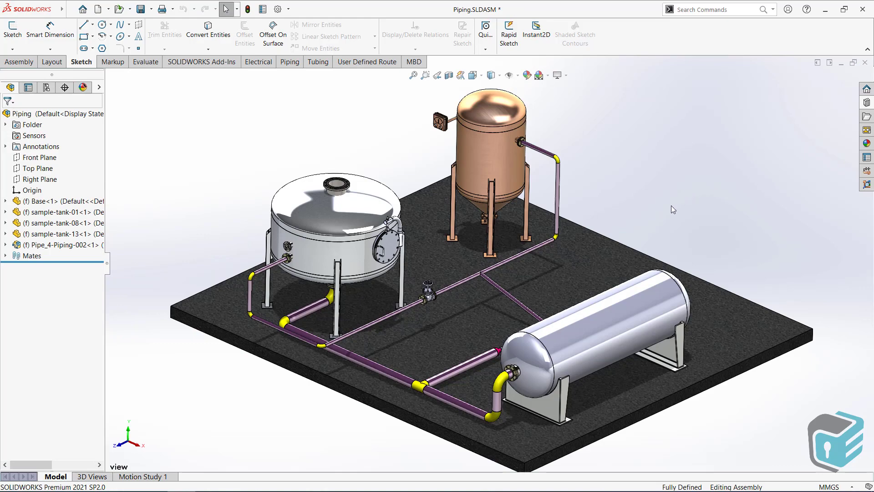
{"action": "middle_click_drag", "start_coordinate": [671, 206], "coordinate": [671, 224]}
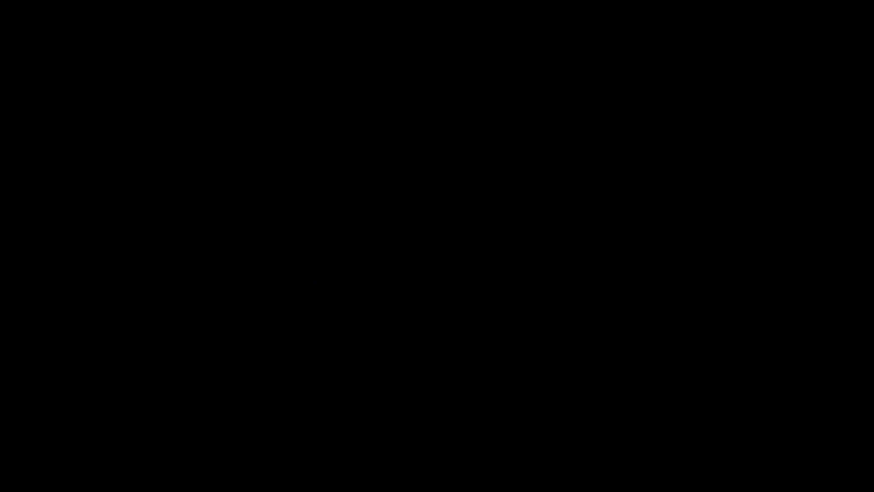